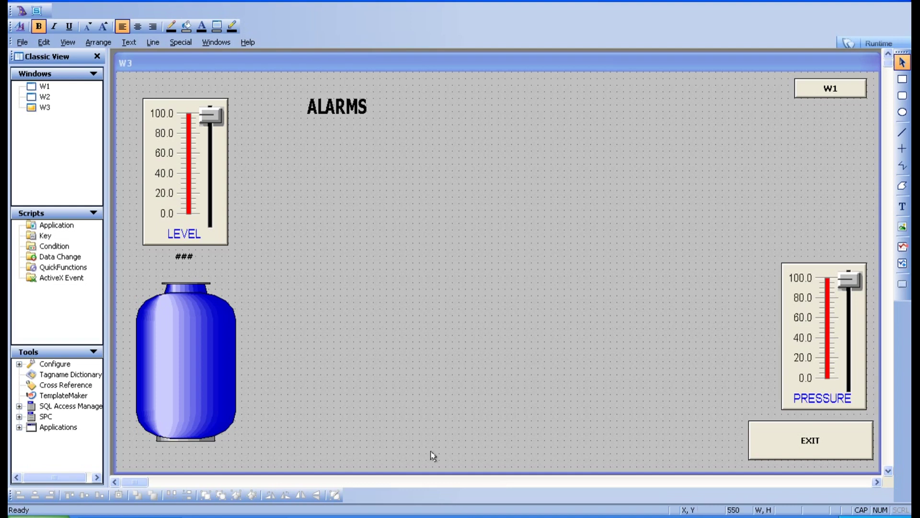
{"action": "left_click", "coordinate": [181, 357]}
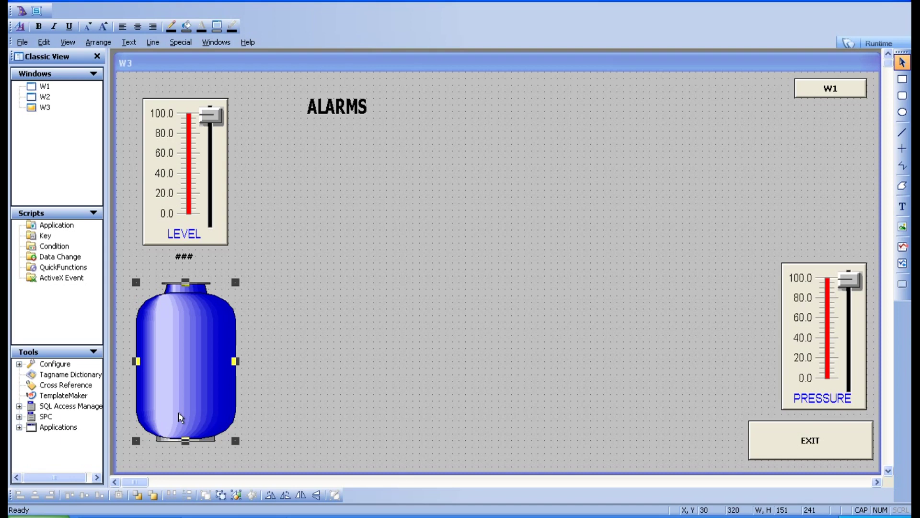
{"action": "left_click", "coordinate": [295, 349]}
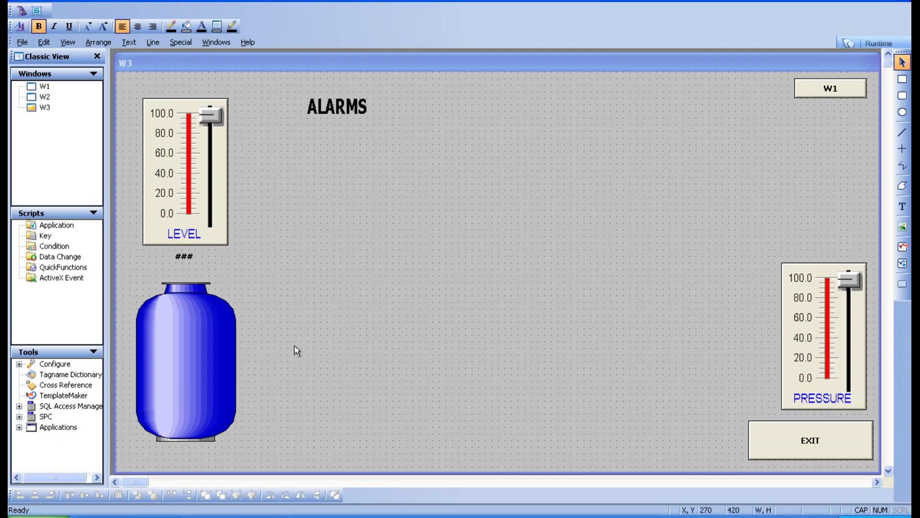
{"action": "left_click", "coordinate": [189, 350]}
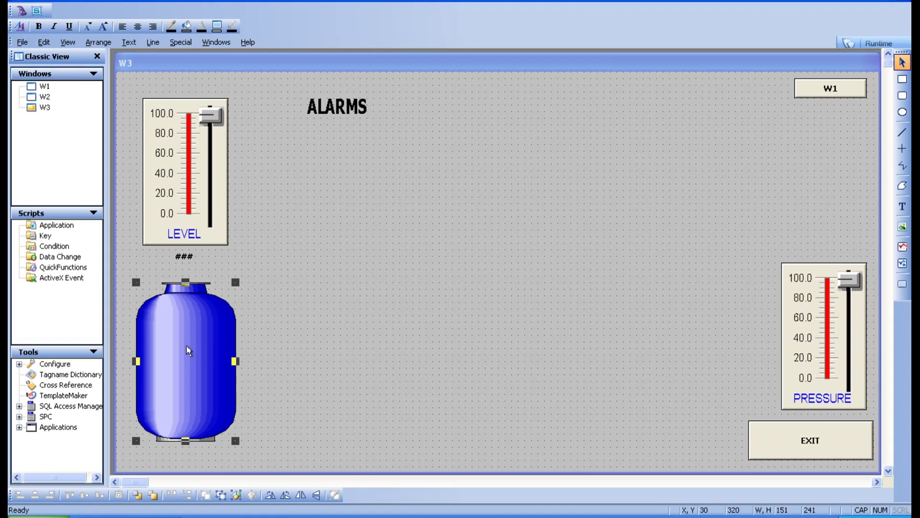
{"action": "left_click", "coordinate": [273, 391]}
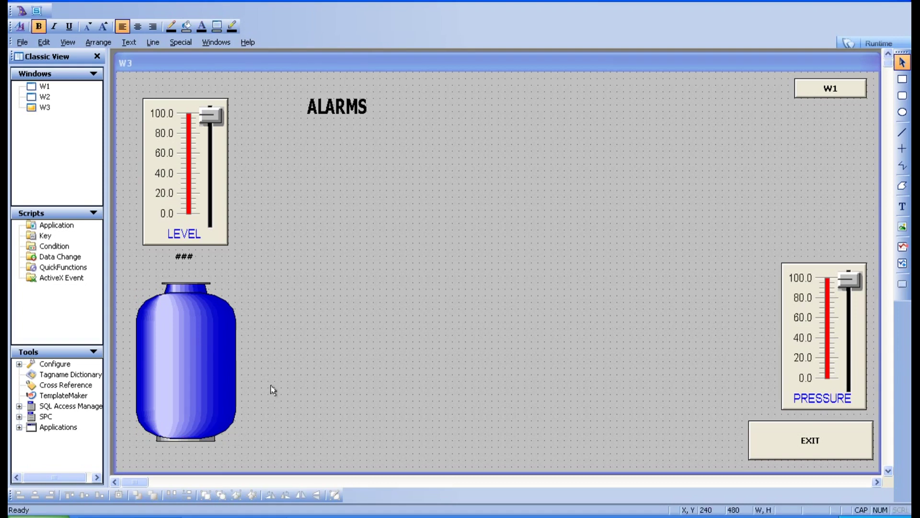
- Add the text lines "BELOW 20---LOWALARM" and "ABOVE 90---HIGH ALARM" beside the blue tank
{"action": "left_click", "coordinate": [900, 209]}
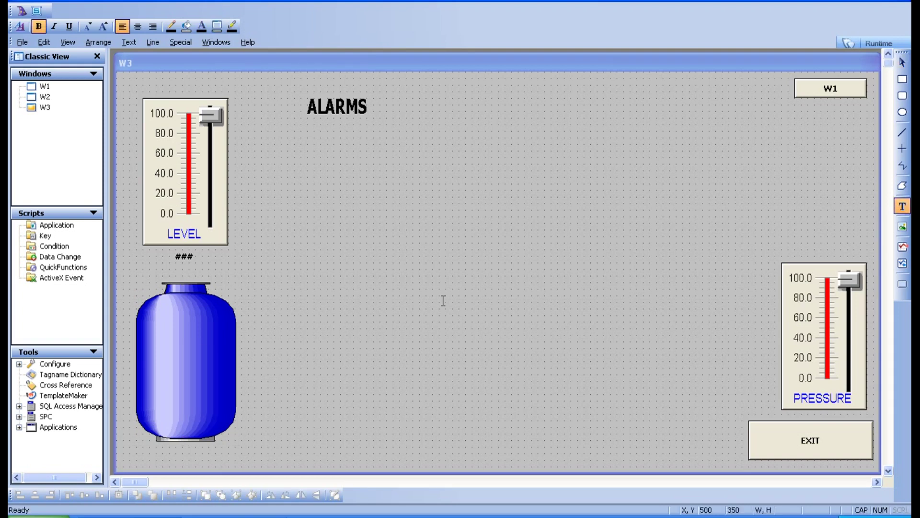
{"action": "left_click", "coordinate": [244, 289]}
{"action": "type", "text": "BELOW 20---LOWALARM "}
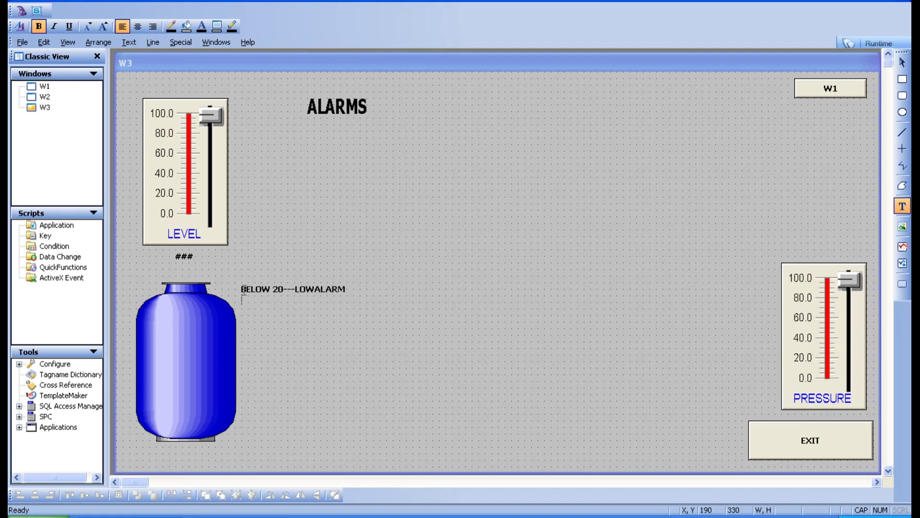
{"action": "type", "text": "ABOVE 90---HIGH ALARM"}
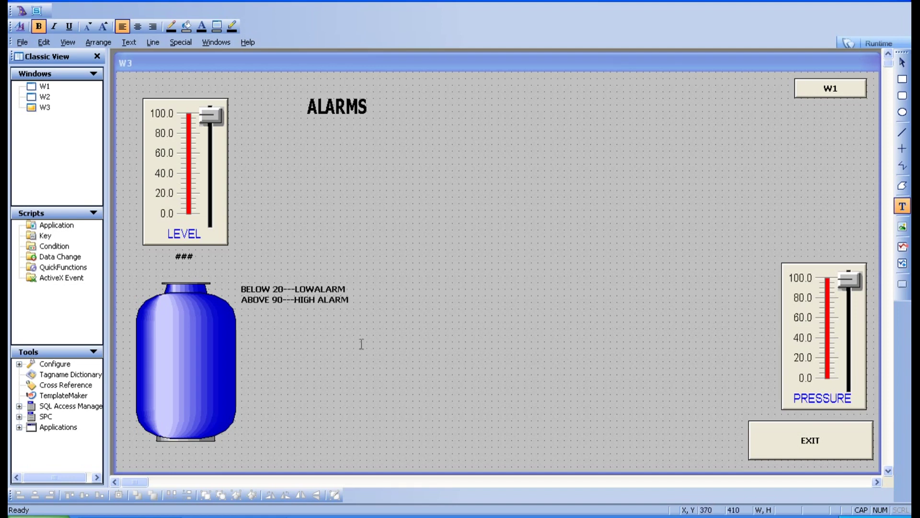
{"action": "key", "text": "Escape"}
{"action": "left_click", "coordinate": [361, 345]}
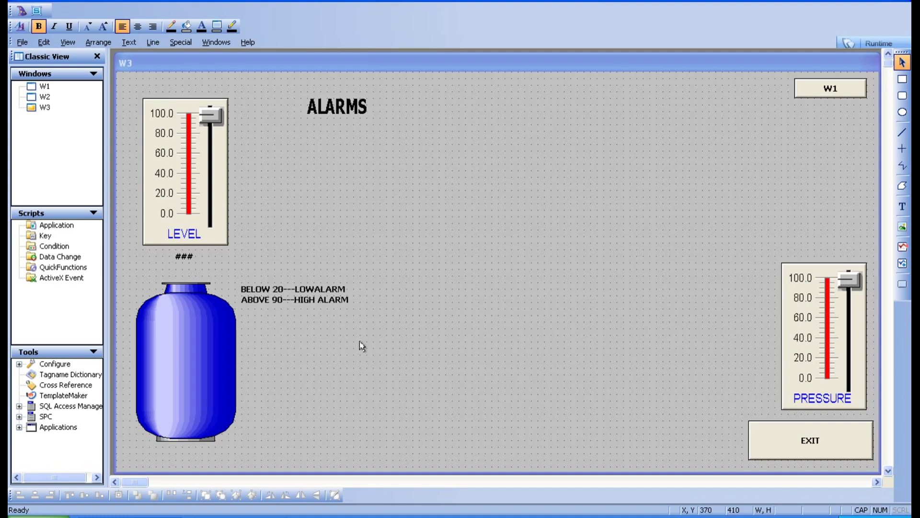
- Check the tagname assigned to the LEVEL slider and the expression of the tank's vertical percent fill
{"action": "double_click", "coordinate": [173, 236]}
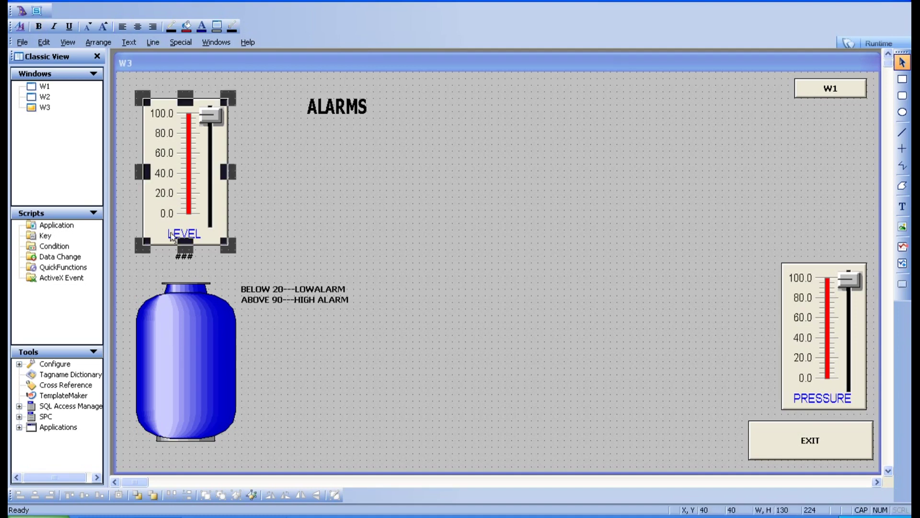
{"action": "left_click", "coordinate": [412, 168]}
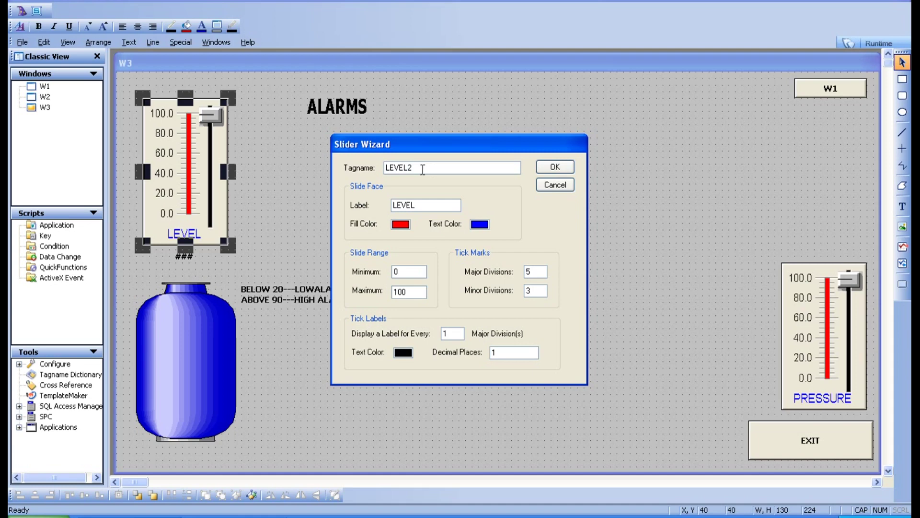
{"action": "left_click", "coordinate": [548, 168]}
{"action": "double_click", "coordinate": [164, 376]}
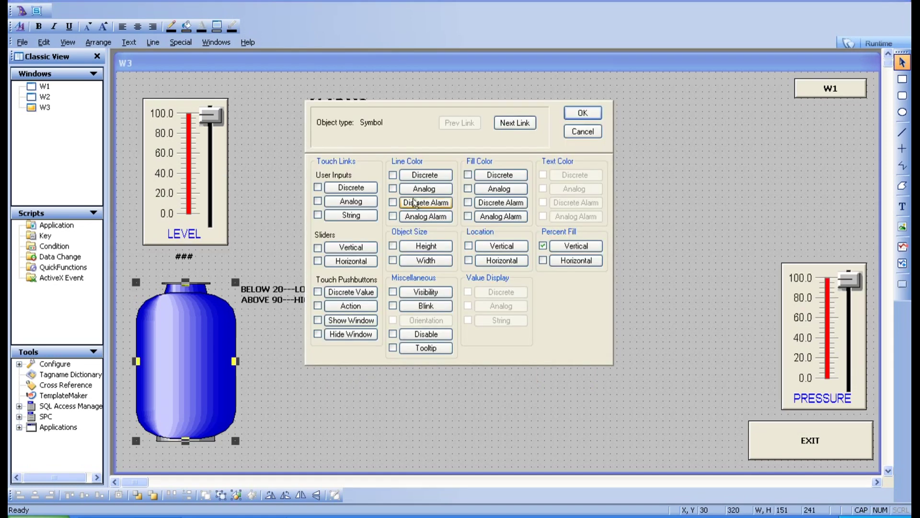
{"action": "left_click", "coordinate": [598, 250]}
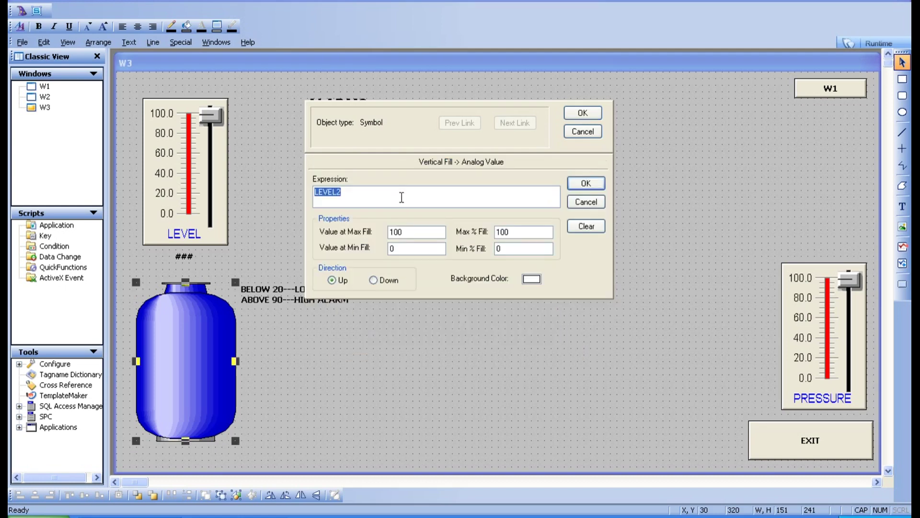
{"action": "left_click", "coordinate": [585, 184]}
{"action": "left_click", "coordinate": [583, 114]}
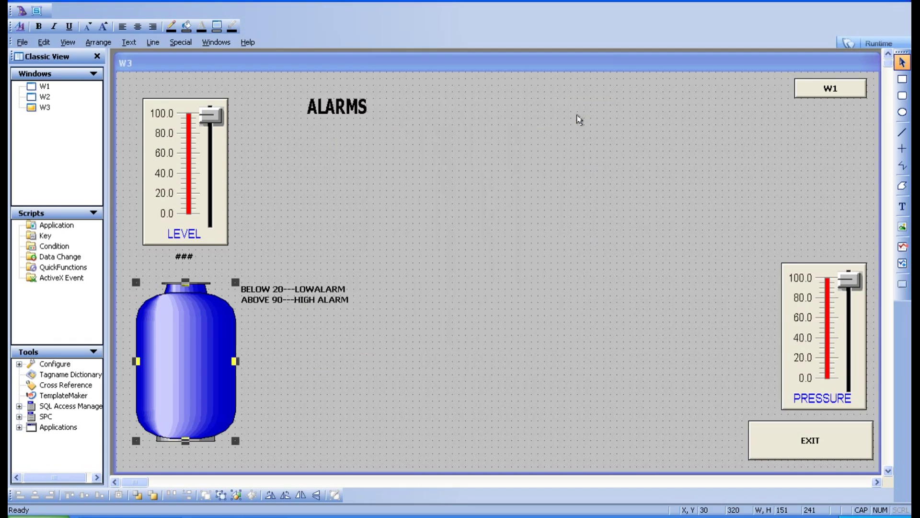
{"action": "left_click", "coordinate": [304, 226]}
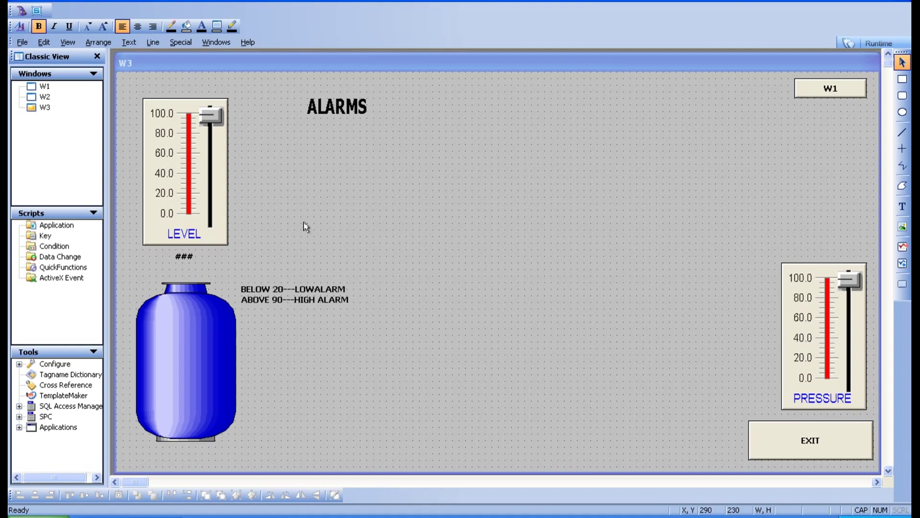
- Load the LEVEL2 tag in the Tagname Dictionary and show its alarm settings
{"action": "double_click", "coordinate": [76, 379]}
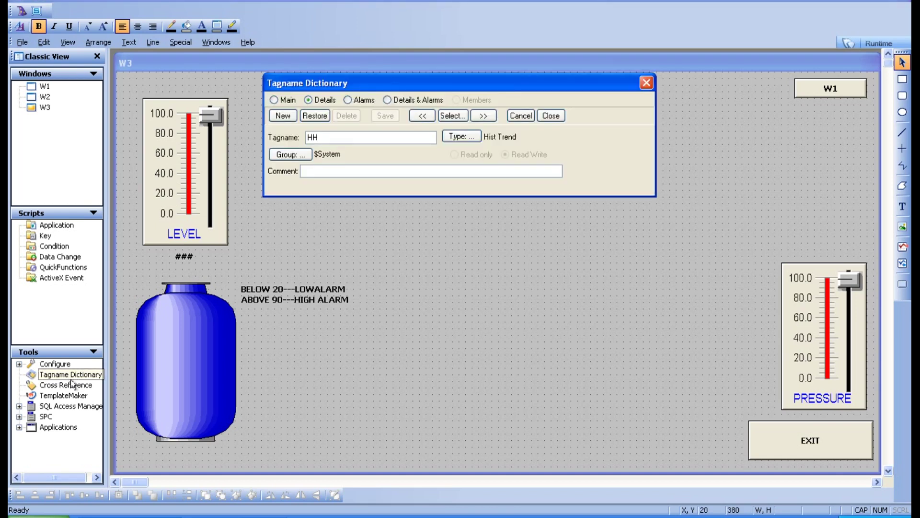
{"action": "left_click", "coordinate": [459, 116]}
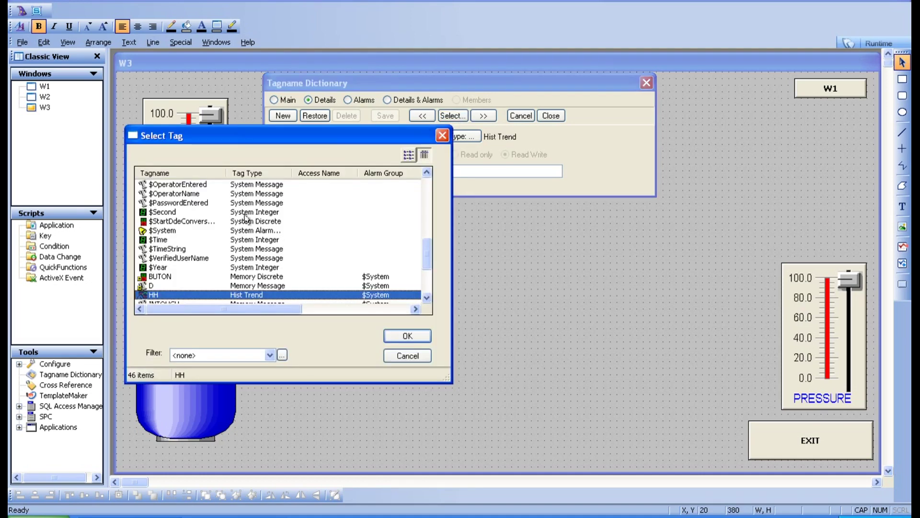
{"action": "left_click", "coordinate": [427, 282]}
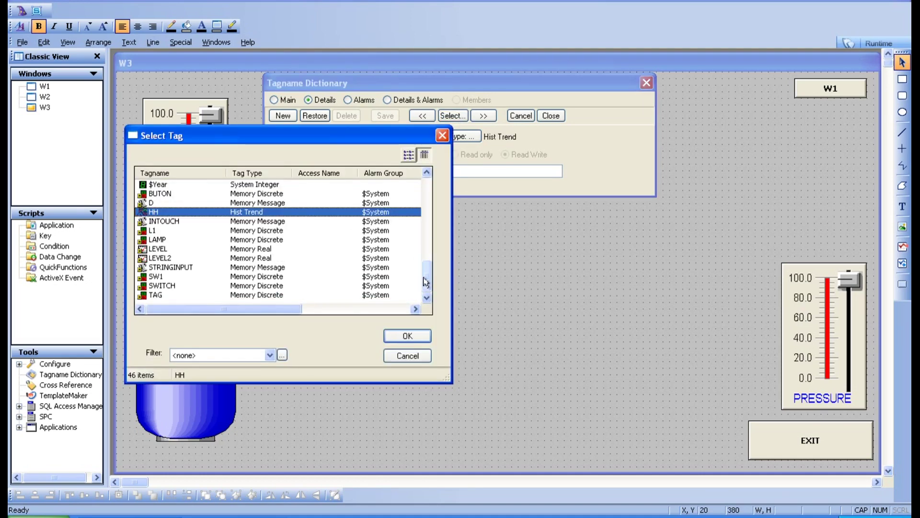
{"action": "double_click", "coordinate": [160, 262]}
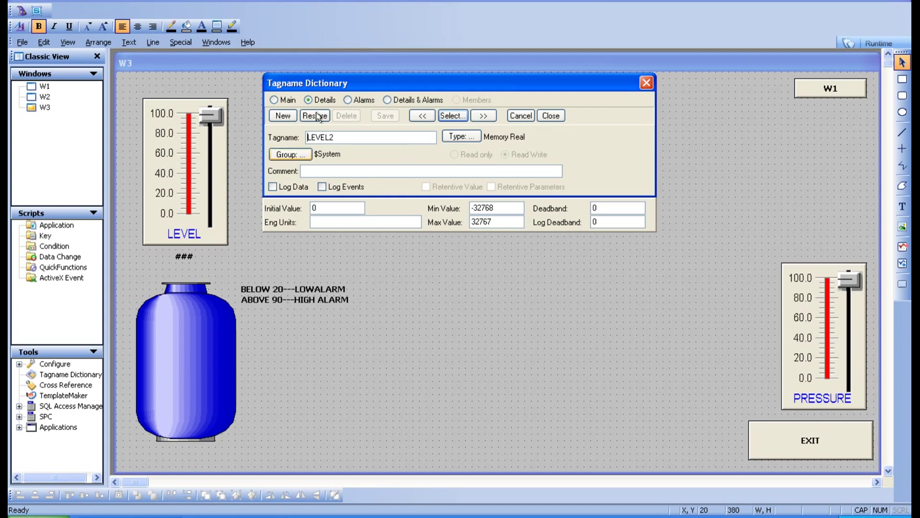
{"action": "left_click", "coordinate": [349, 139]}
{"action": "left_click", "coordinate": [361, 105]}
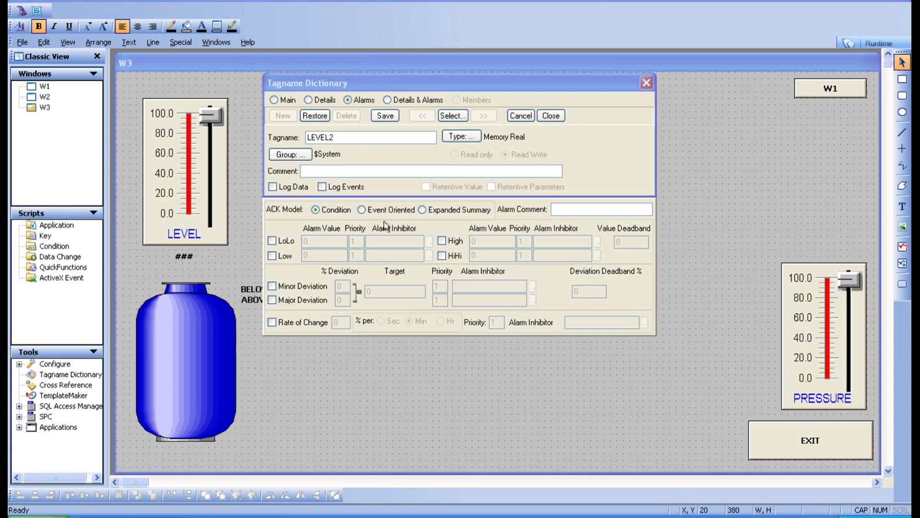
- Enable the Low alarm for LEVEL2 with an alarm value of 20
{"action": "left_click", "coordinate": [285, 256]}
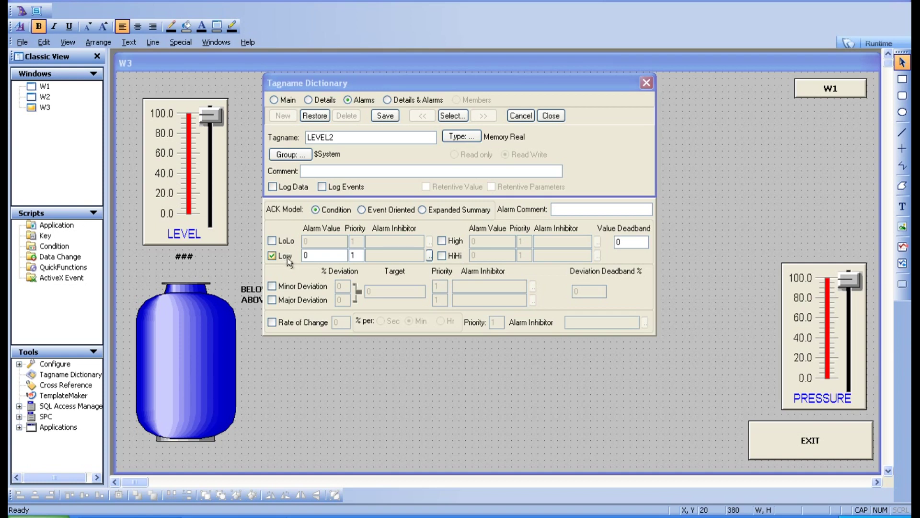
{"action": "double_click", "coordinate": [313, 255]}
{"action": "left_click_drag", "start_coordinate": [403, 84], "coordinate": [521, 122]}
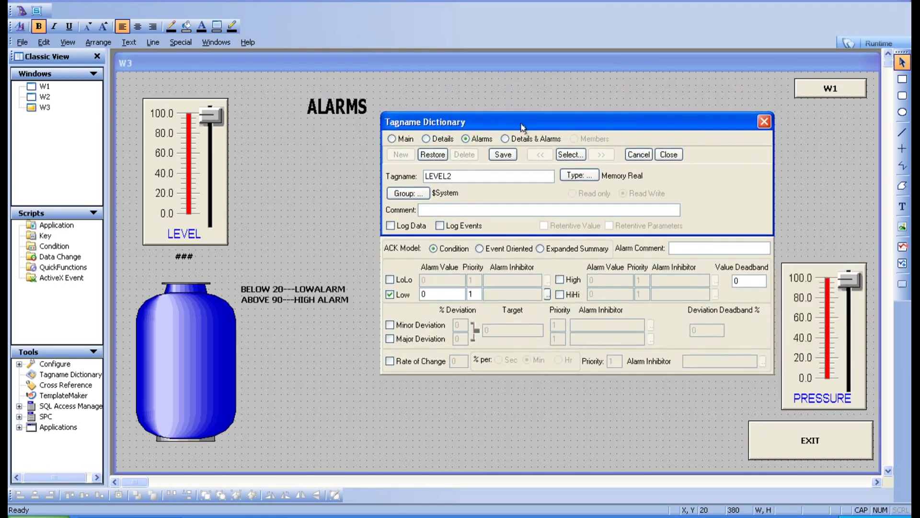
{"action": "double_click", "coordinate": [428, 293]}
{"action": "type", "text": "2"}
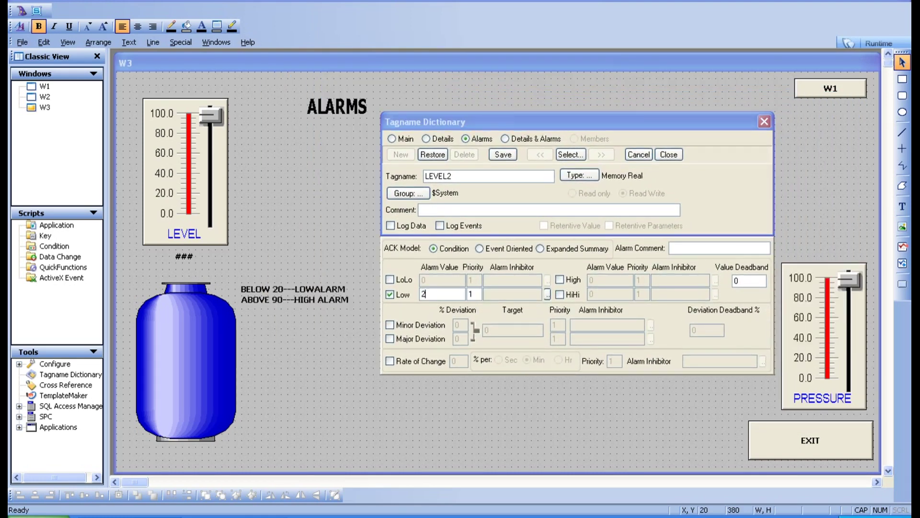
{"action": "type", "text": "0"}
- Enable the High alarm for LEVEL2 with an alarm value of 90, then save the tag and close the dictionary
{"action": "left_click", "coordinate": [564, 281]}
{"action": "double_click", "coordinate": [600, 281]}
{"action": "type", "text": "90"}
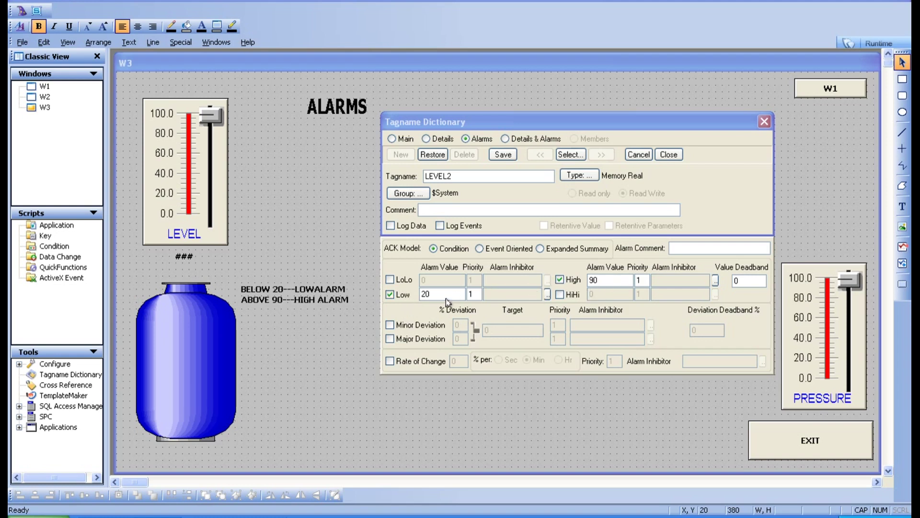
{"action": "left_click", "coordinate": [504, 155]}
{"action": "left_click", "coordinate": [669, 155]}
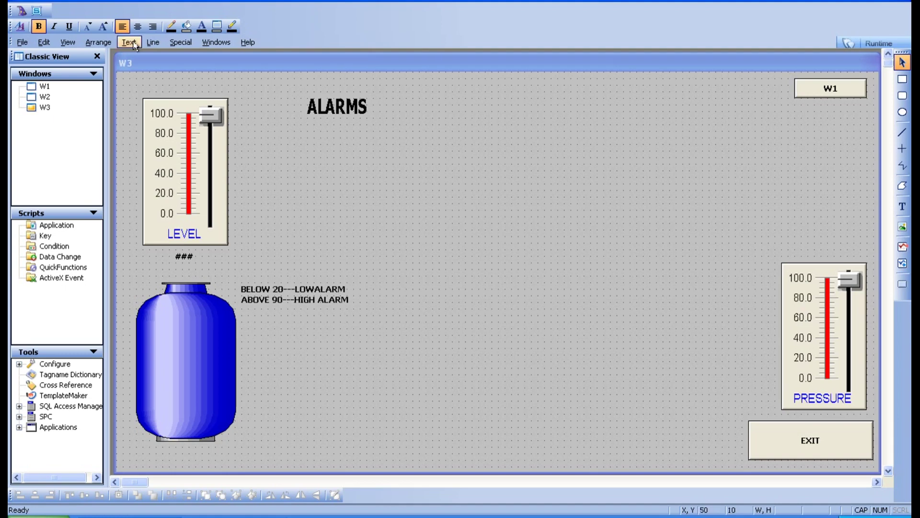
- Place an Alarm Point Monitor wizard from Runtime Tools in the middle of window W3 and enlarge it
{"action": "left_click", "coordinate": [22, 11]}
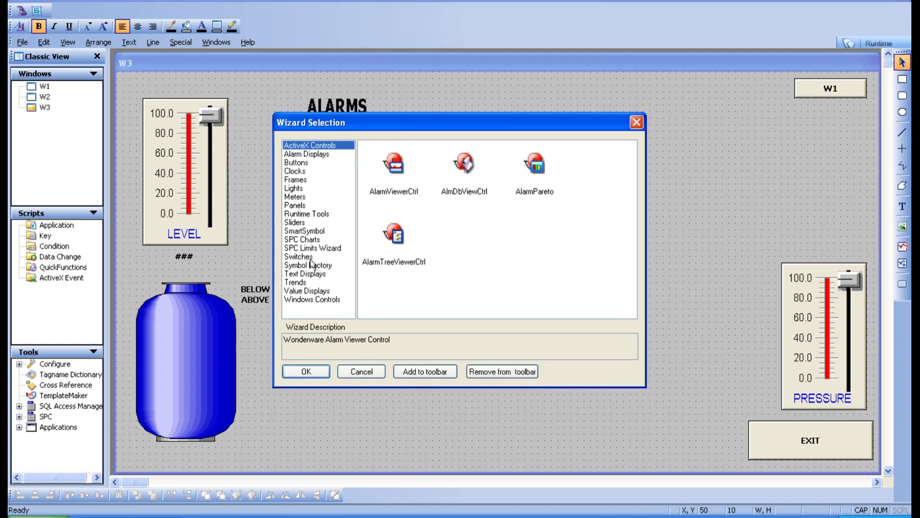
{"action": "left_click", "coordinate": [305, 214]}
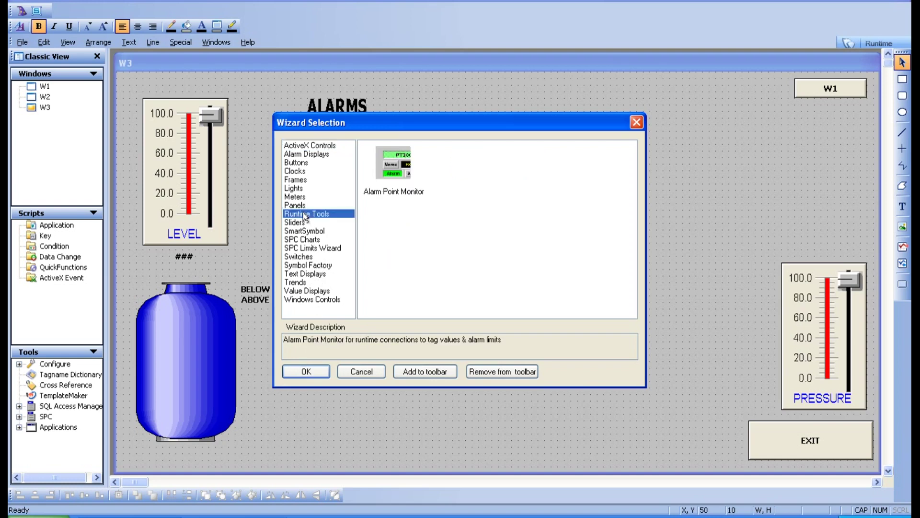
{"action": "left_click", "coordinate": [389, 180]}
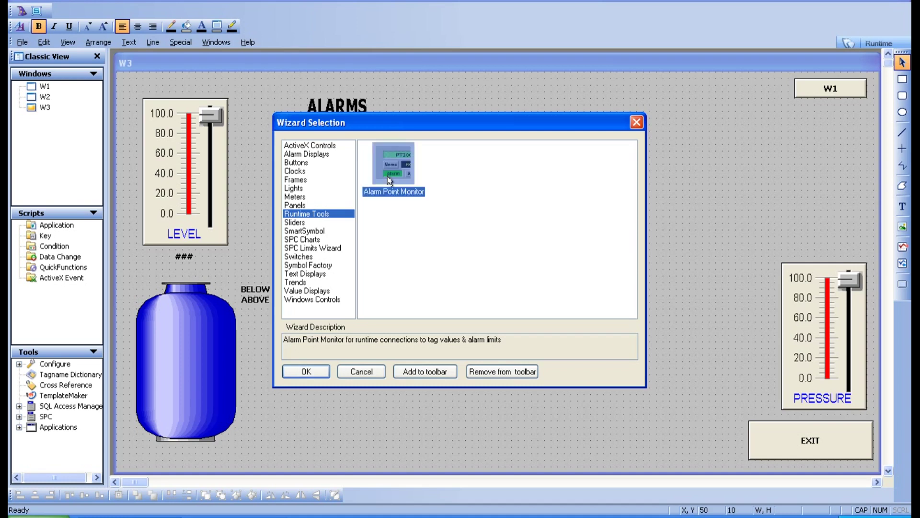
{"action": "left_click", "coordinate": [305, 371]}
{"action": "left_click", "coordinate": [389, 127]}
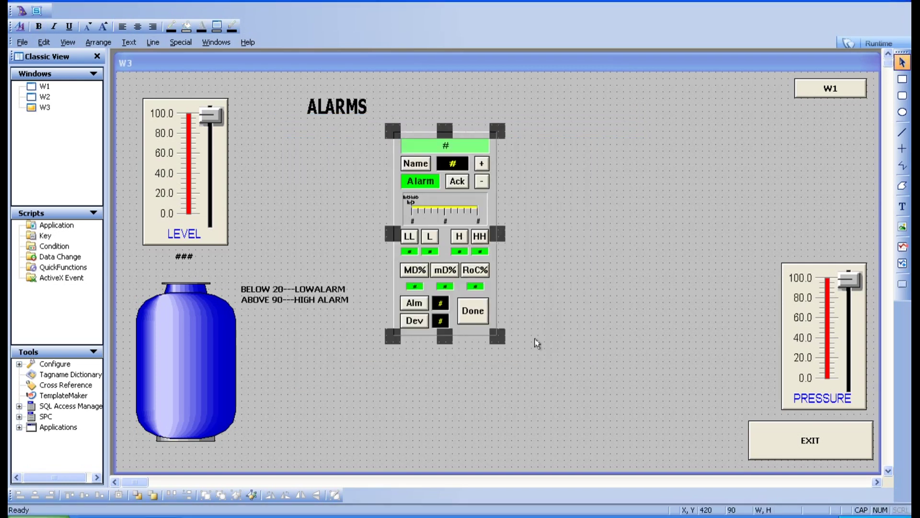
{"action": "left_click_drag", "start_coordinate": [494, 333], "coordinate": [542, 362]}
{"action": "left_click", "coordinate": [599, 370]}
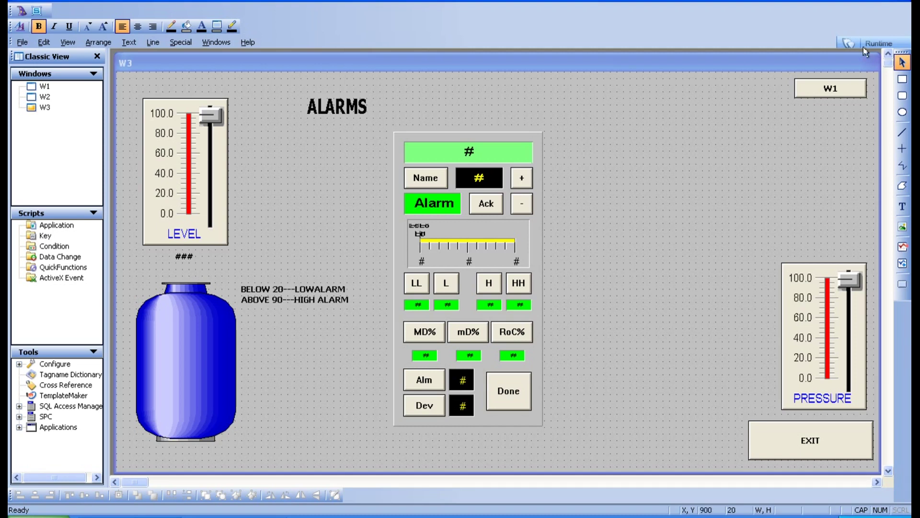
- Switch window W3 to runtime mode and try entering a tag name for the Alarm Point Monitor
{"action": "left_click", "coordinate": [875, 44]}
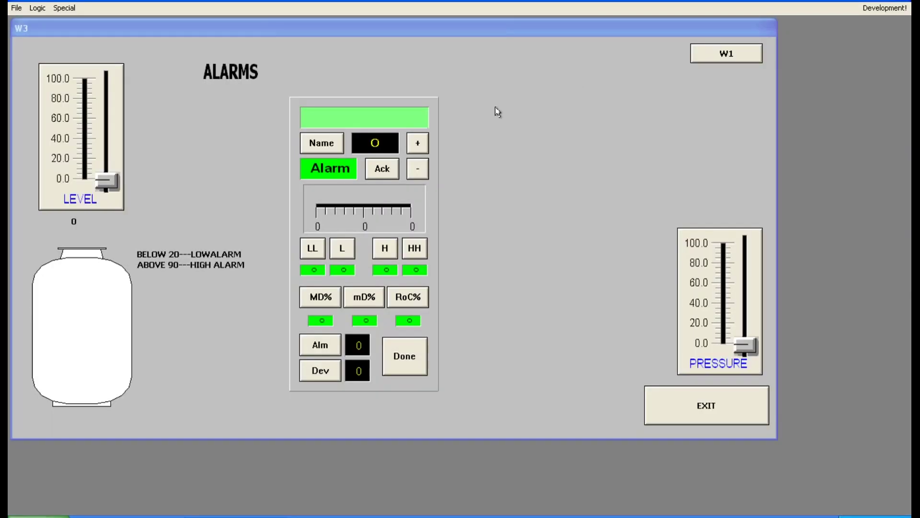
{"action": "left_click", "coordinate": [331, 140]}
{"action": "type", "text": "O"}
{"action": "key", "text": "Return"}
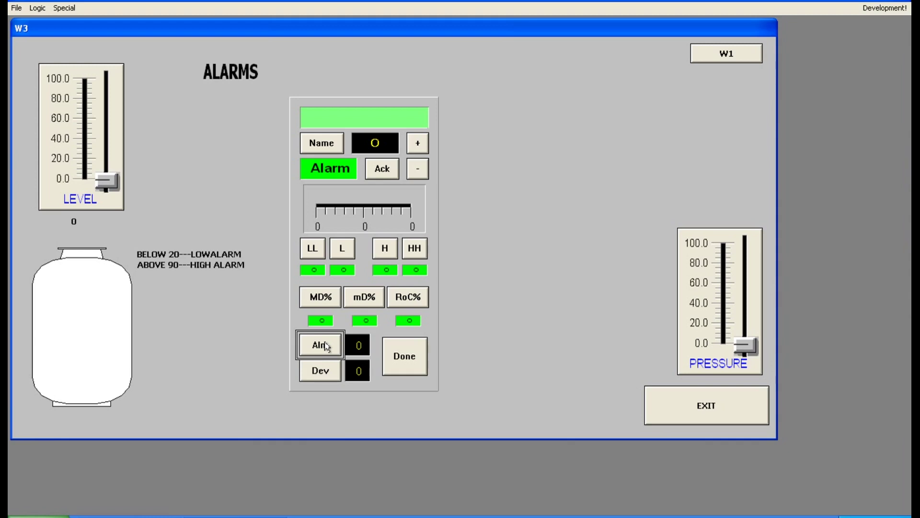
- Set the Alarm Point Monitor's tag name to LEVEL2
{"action": "left_click", "coordinate": [331, 143]}
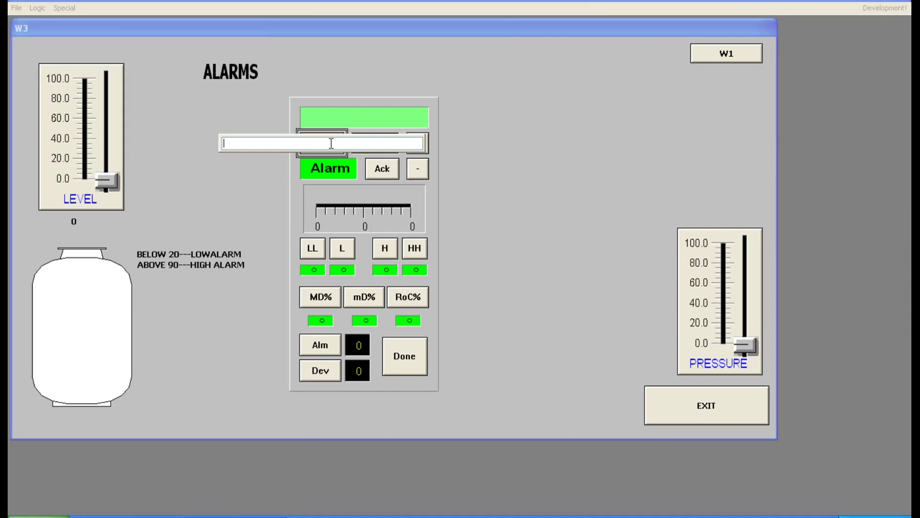
{"action": "type", "text": "LEVEL2"}
{"action": "key", "text": "Return"}
{"action": "left_click", "coordinate": [338, 144]}
{"action": "type", "text": "LEVEL2"}
{"action": "key", "text": "Return"}
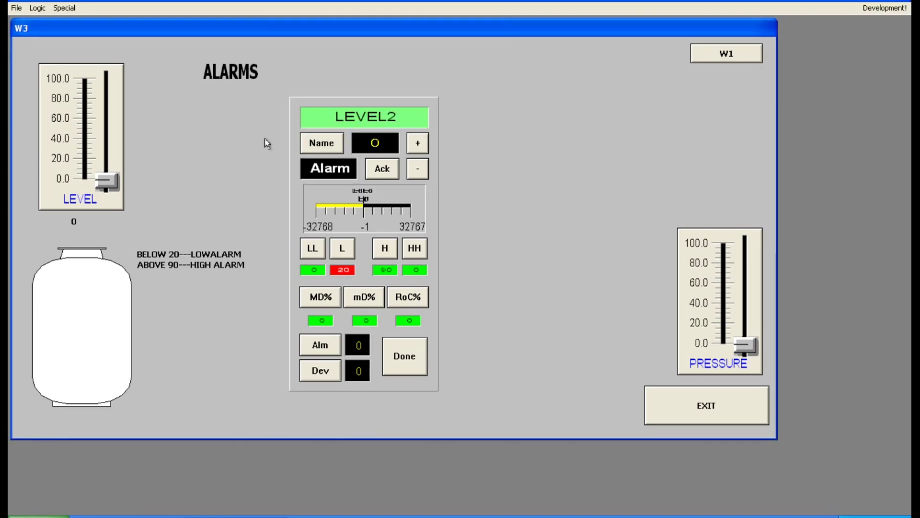
{"action": "left_click", "coordinate": [332, 152]}
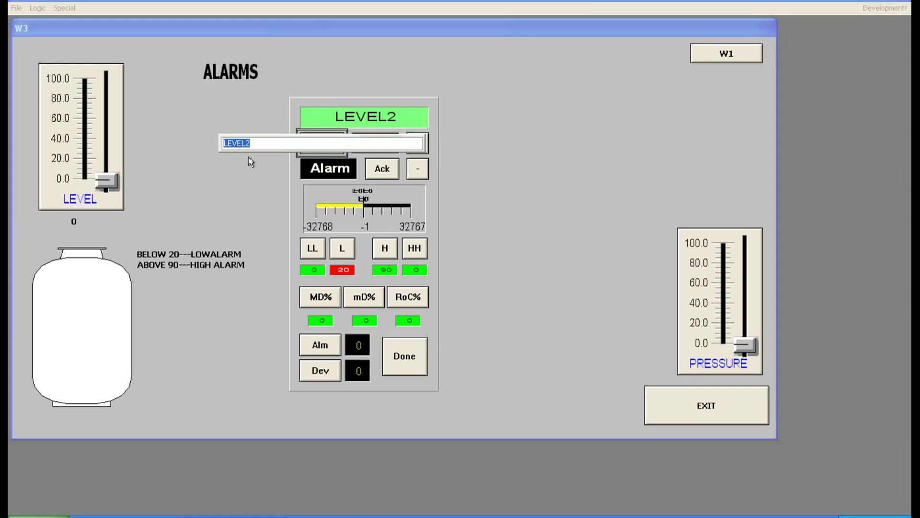
{"action": "key", "text": "Return"}
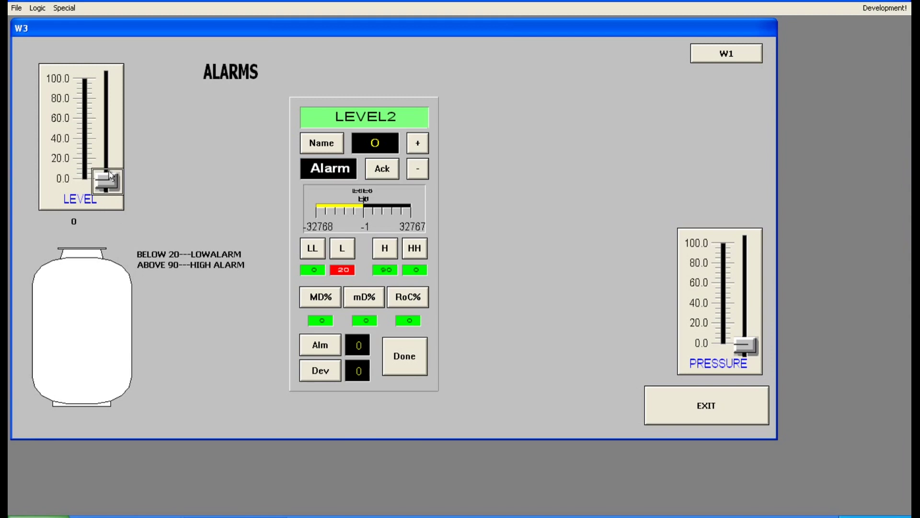
- Test LEVEL2's low and high alarms by moving the LEVEL slider through its 0 to 100 range and acknowledging an active alarm
{"action": "left_click_drag", "start_coordinate": [106, 182], "coordinate": [107, 148]}
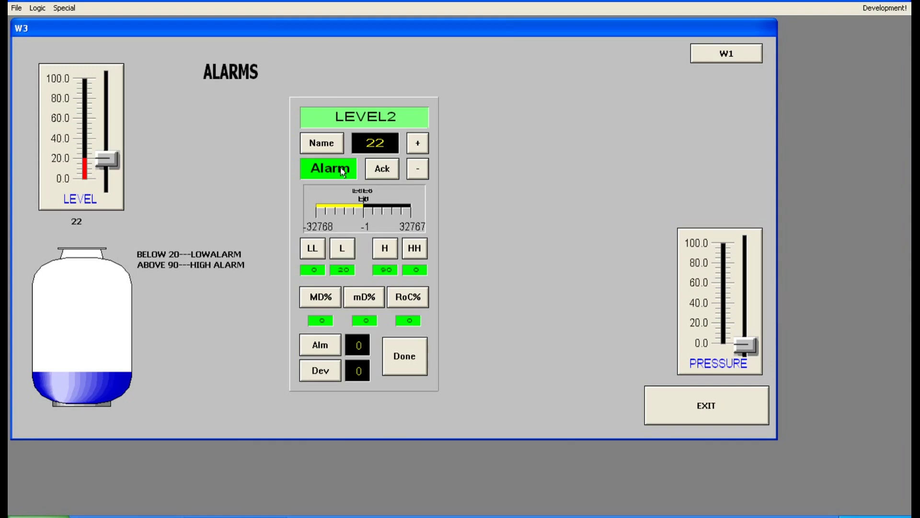
{"action": "left_click_drag", "start_coordinate": [110, 155], "coordinate": [106, 67]}
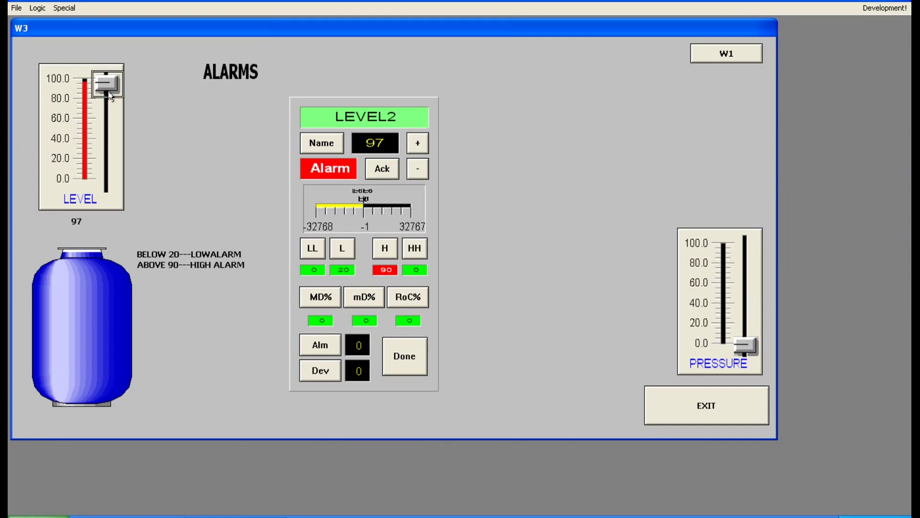
{"action": "left_click_drag", "start_coordinate": [110, 96], "coordinate": [115, 177]}
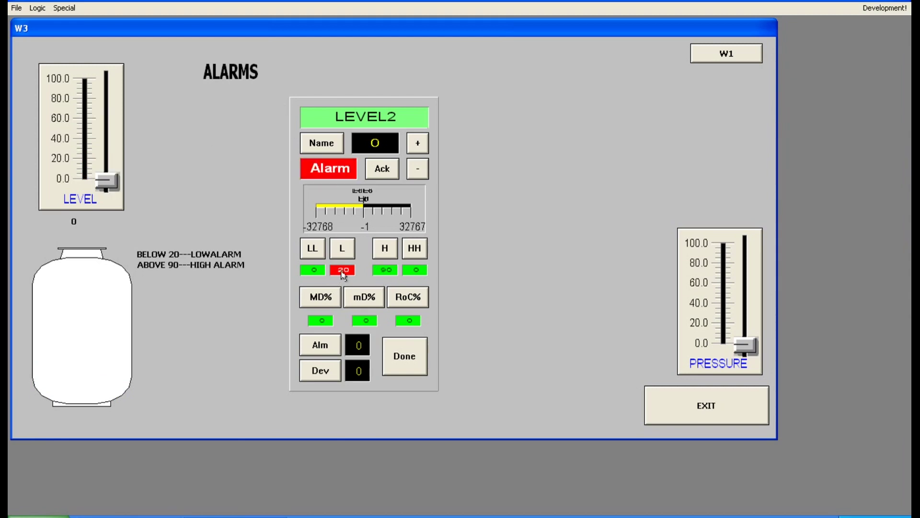
{"action": "left_click", "coordinate": [384, 175]}
{"action": "left_click_drag", "start_coordinate": [102, 181], "coordinate": [99, 137]}
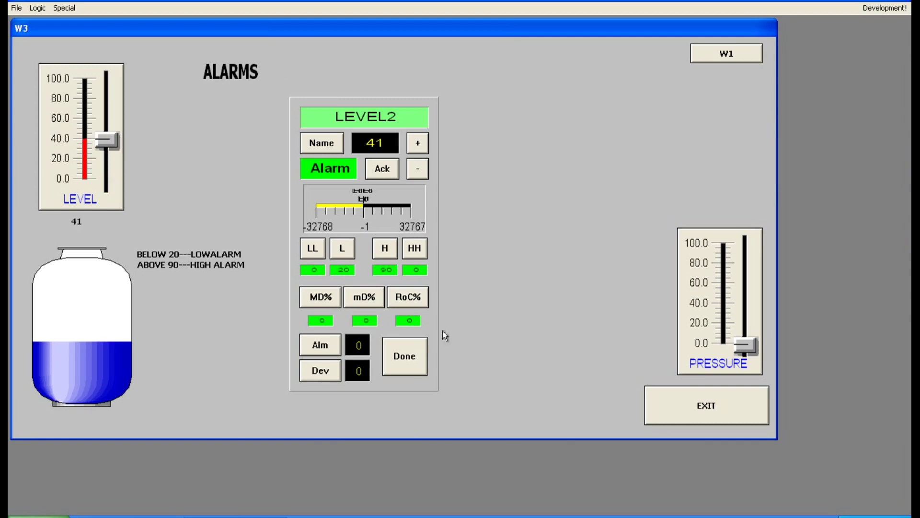
{"action": "left_click_drag", "start_coordinate": [104, 140], "coordinate": [113, 71]}
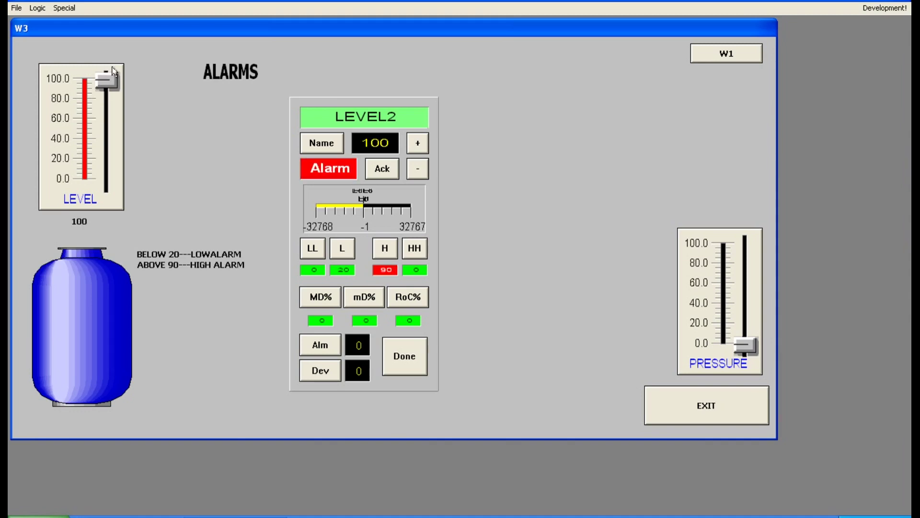
{"action": "left_click_drag", "start_coordinate": [113, 71], "coordinate": [115, 184]}
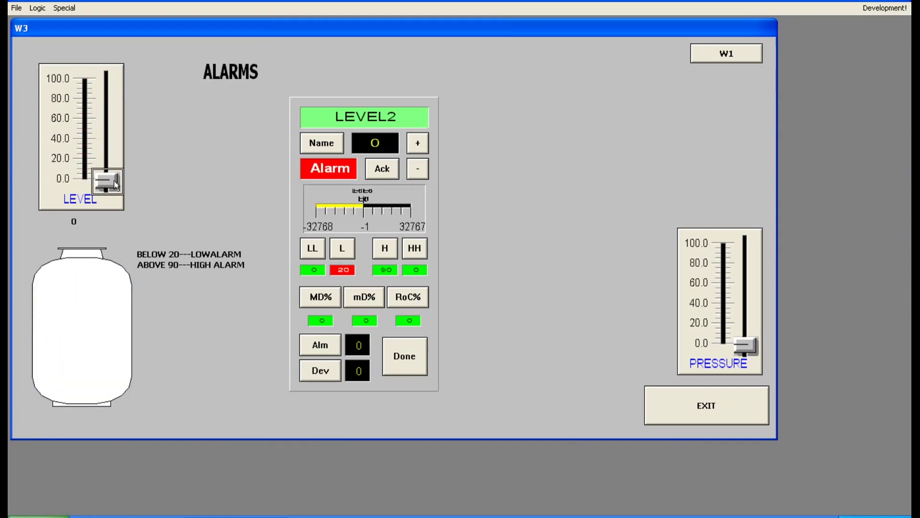
- Return to development mode, set LEVEL2's minimum value to 0 and maximum value to 100, then save the tag and close the dictionary
{"action": "left_click", "coordinate": [899, 8]}
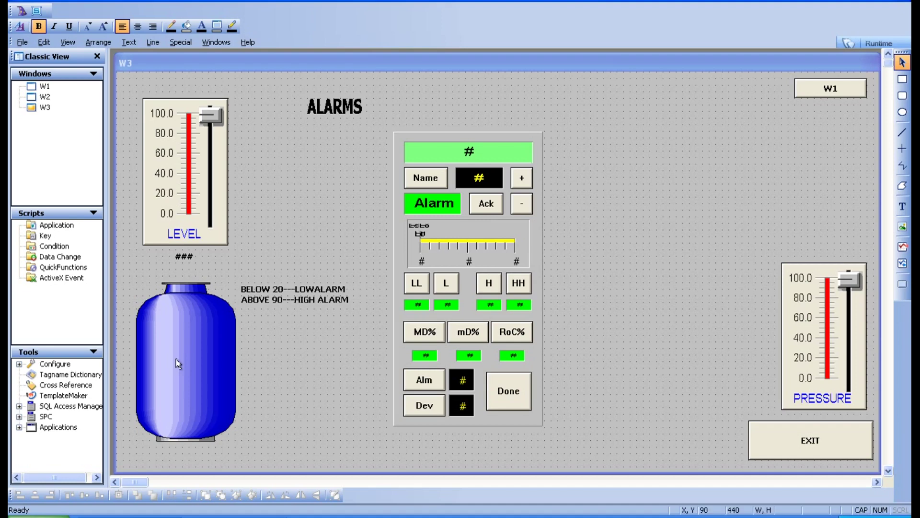
{"action": "double_click", "coordinate": [66, 377]}
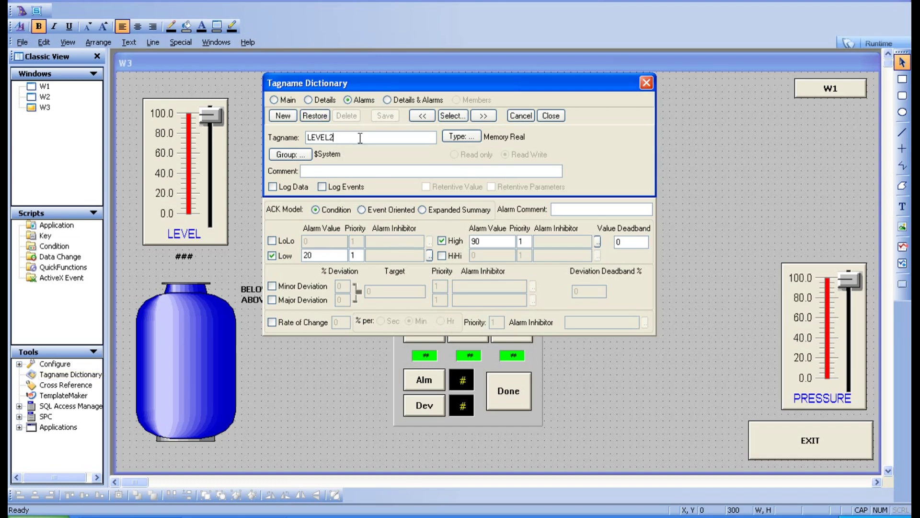
{"action": "left_click", "coordinate": [282, 101]}
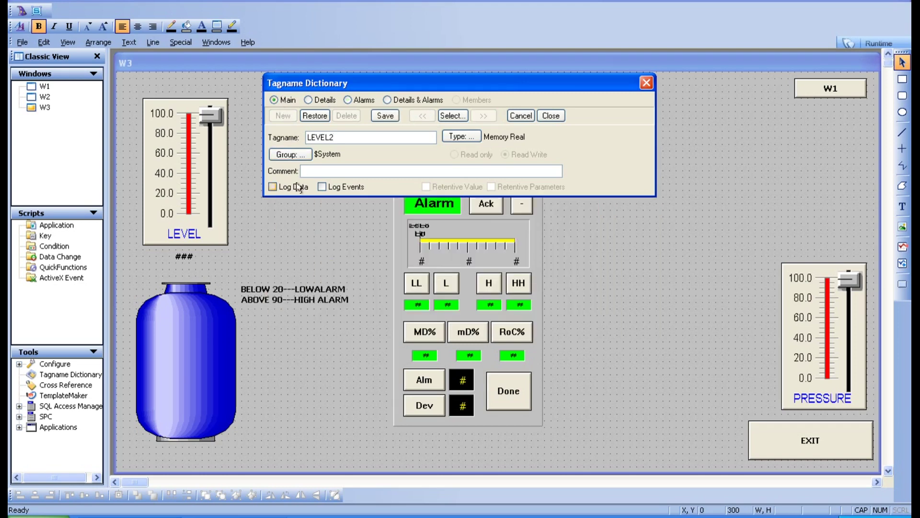
{"action": "left_click", "coordinate": [411, 98]}
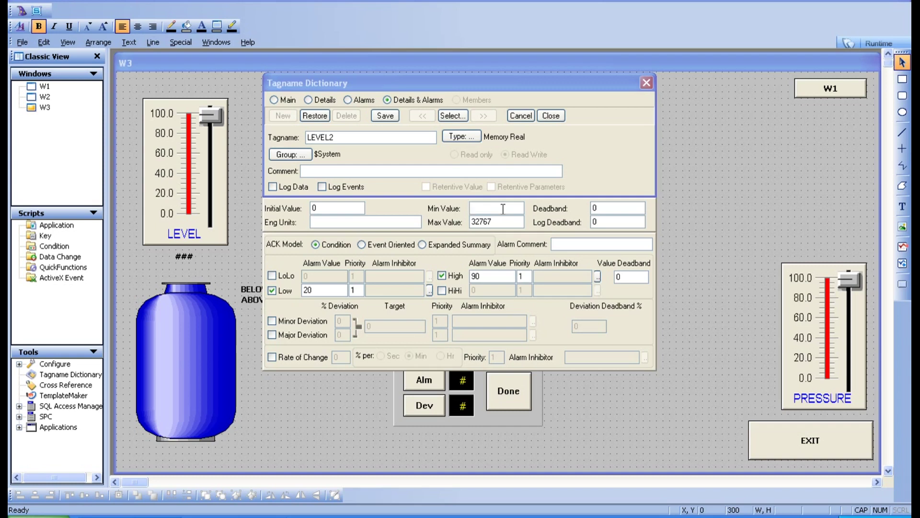
{"action": "key", "text": "Tab"}
{"action": "type", "text": "1"}
{"action": "left_click", "coordinate": [385, 115]}
{"action": "left_click", "coordinate": [551, 116]}
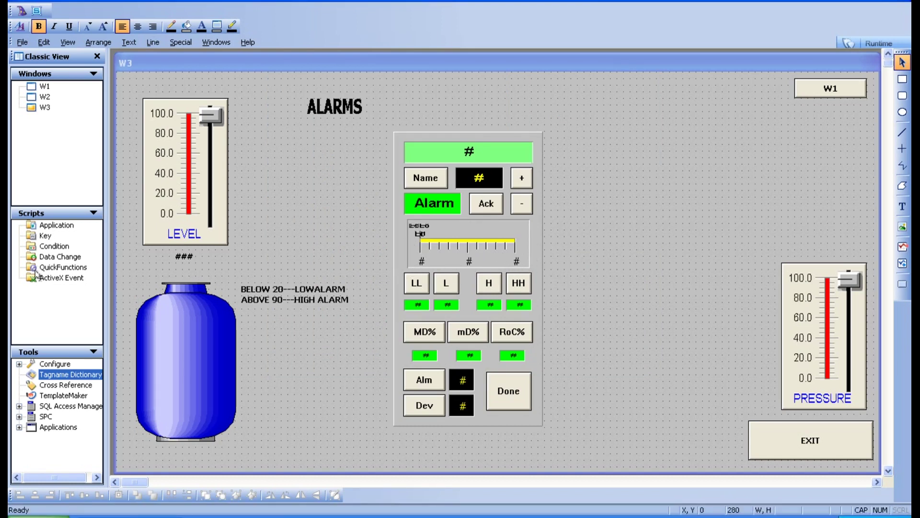
- Enable LEVEL2's LoLo alarm at 10 and HiHi alarm at 95, then save the tag and close the dictionary
{"action": "double_click", "coordinate": [71, 374]}
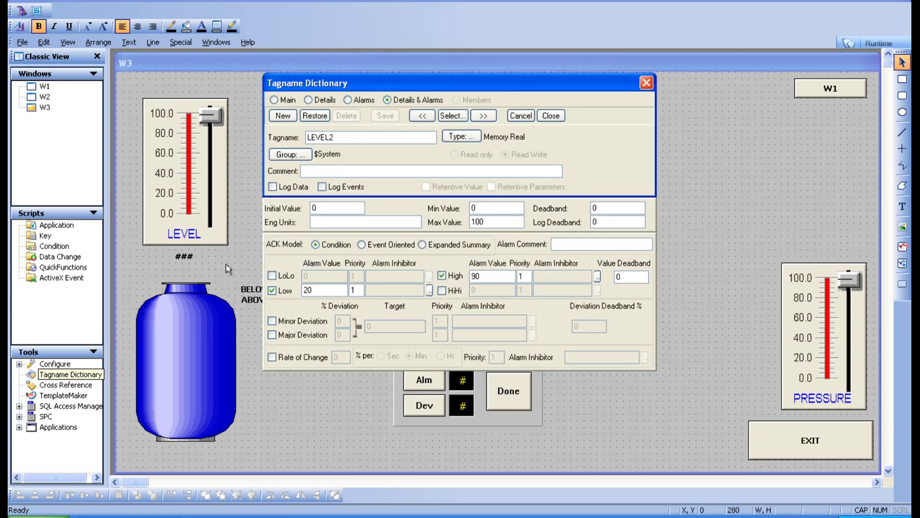
{"action": "left_click", "coordinate": [279, 276]}
{"action": "left_click", "coordinate": [323, 277]}
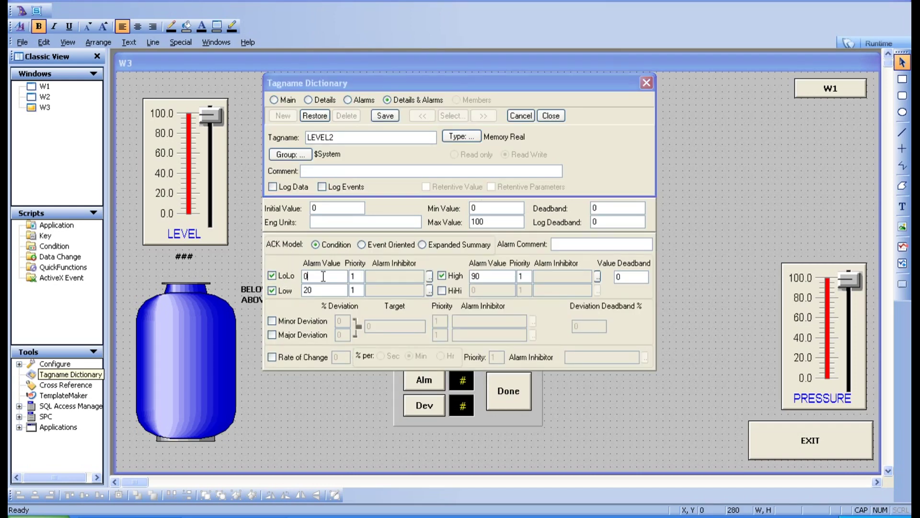
{"action": "type", "text": "10"}
{"action": "left_click", "coordinate": [441, 291]}
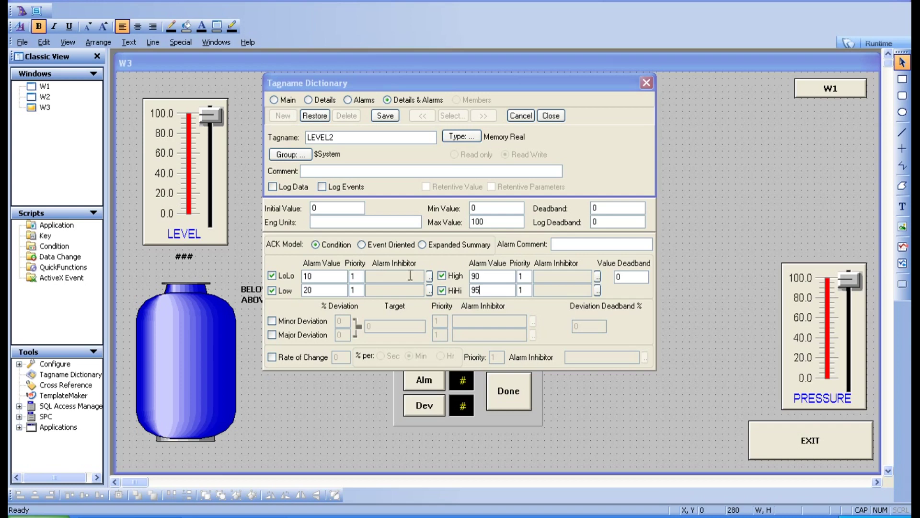
{"action": "left_click", "coordinate": [386, 116]}
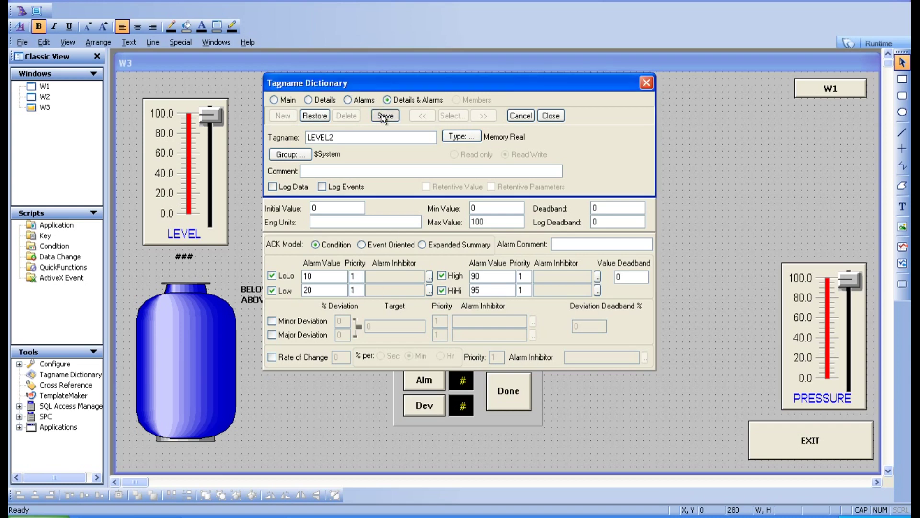
{"action": "left_click", "coordinate": [551, 117]}
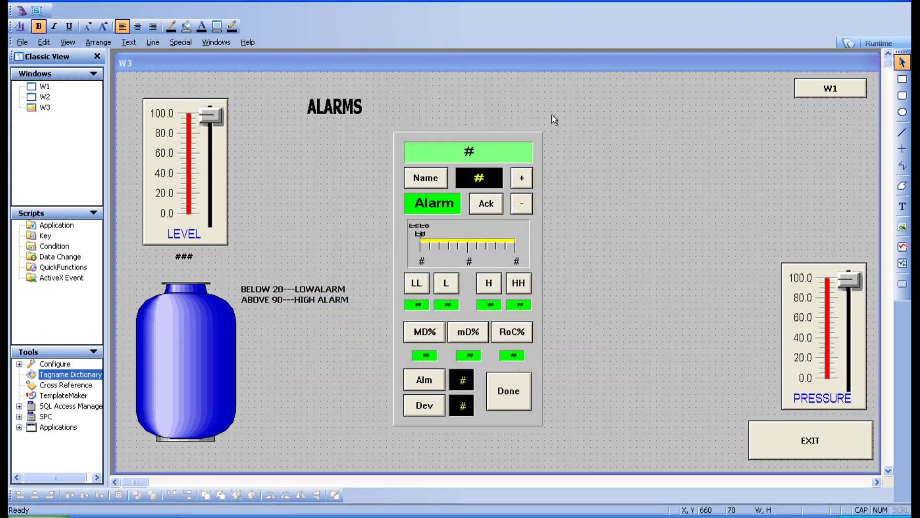
- Switch to runtime mode and test the LoLo and Low alarms by moving the LEVEL slider between 0, about 14 and about 40
{"action": "left_click", "coordinate": [861, 43]}
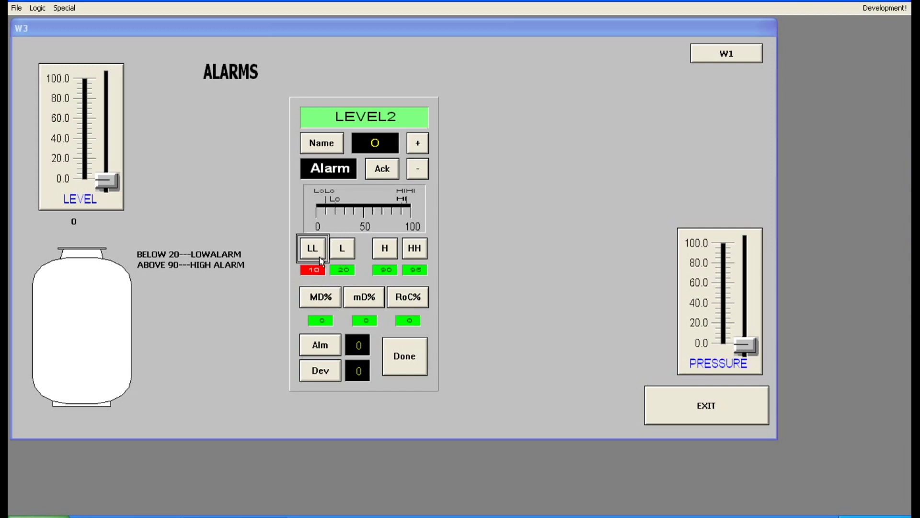
{"action": "left_click", "coordinate": [105, 181]}
{"action": "left_click_drag", "start_coordinate": [105, 182], "coordinate": [104, 156]}
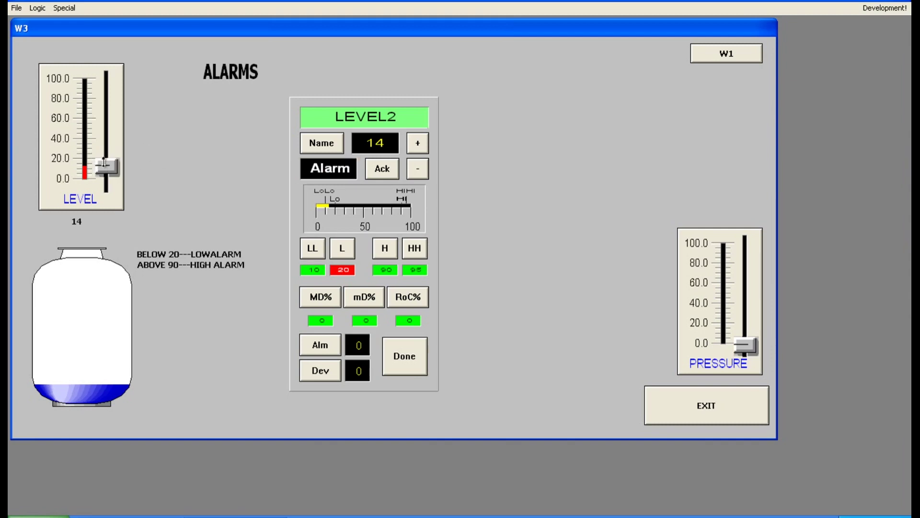
{"action": "left_click_drag", "start_coordinate": [103, 166], "coordinate": [105, 182]}
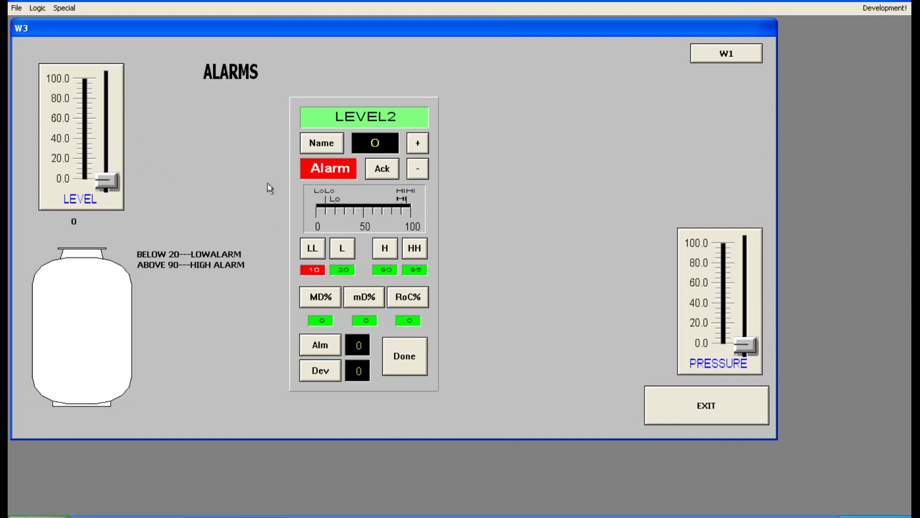
{"action": "left_click_drag", "start_coordinate": [110, 168], "coordinate": [109, 163]}
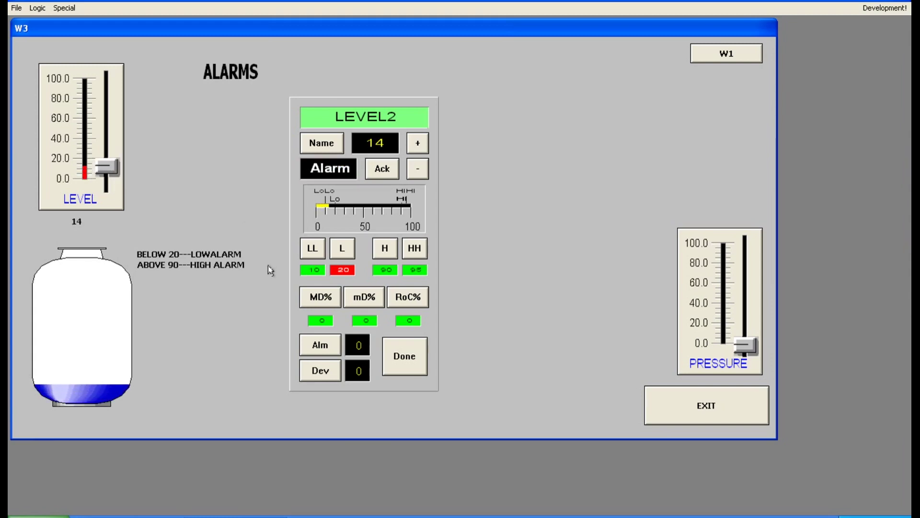
{"action": "left_click", "coordinate": [346, 258]}
{"action": "left_click_drag", "start_coordinate": [114, 169], "coordinate": [119, 137]}
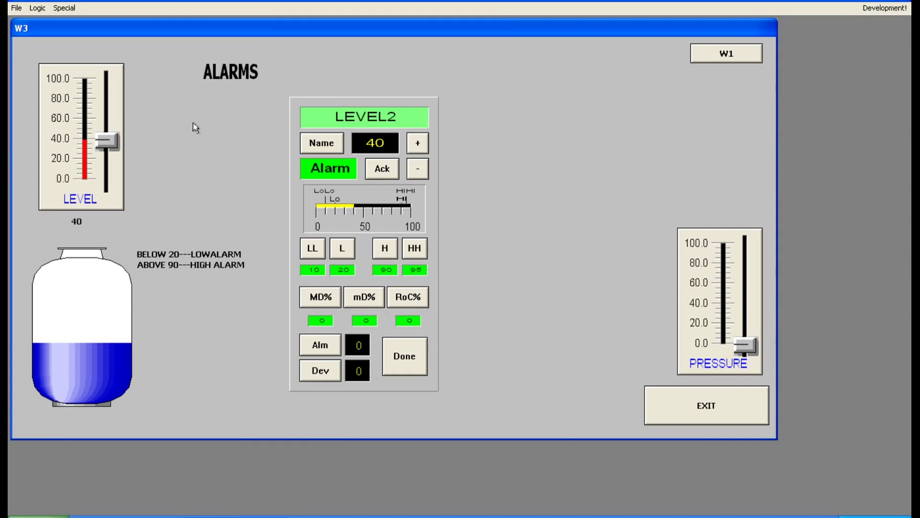
- Test the High and HiHi alarms with the LEVEL slider at about 93 and 97, acknowledge the High alarm, and return the level to 0
{"action": "left_click_drag", "start_coordinate": [105, 142], "coordinate": [101, 76]}
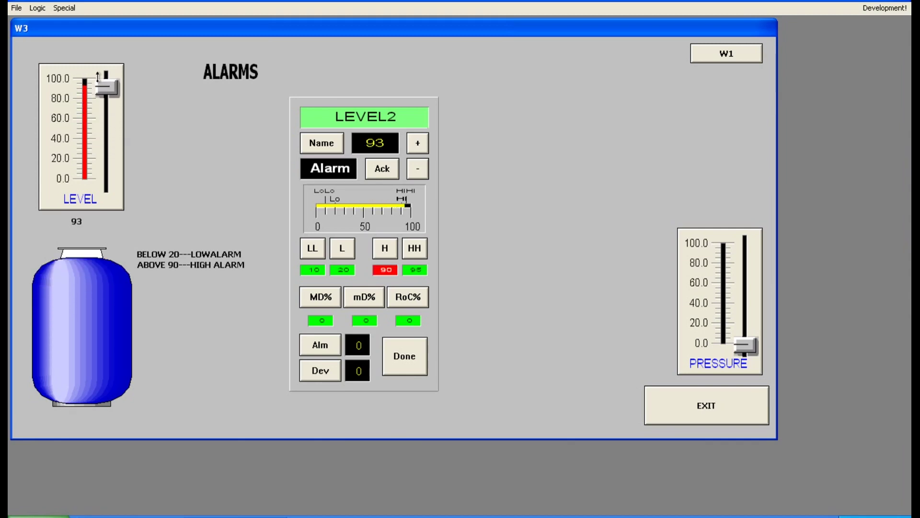
{"action": "left_click", "coordinate": [387, 172]}
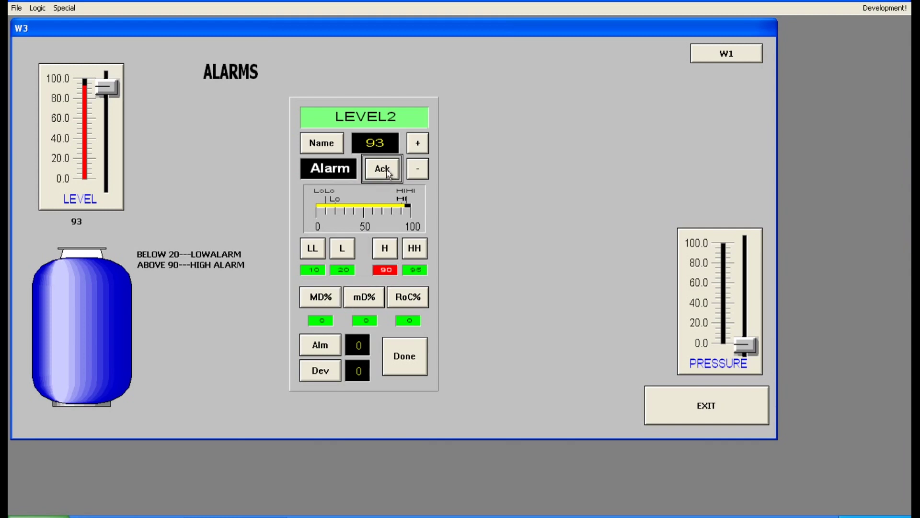
{"action": "left_click_drag", "start_coordinate": [102, 89], "coordinate": [102, 71]}
{"action": "left_click", "coordinate": [414, 249]}
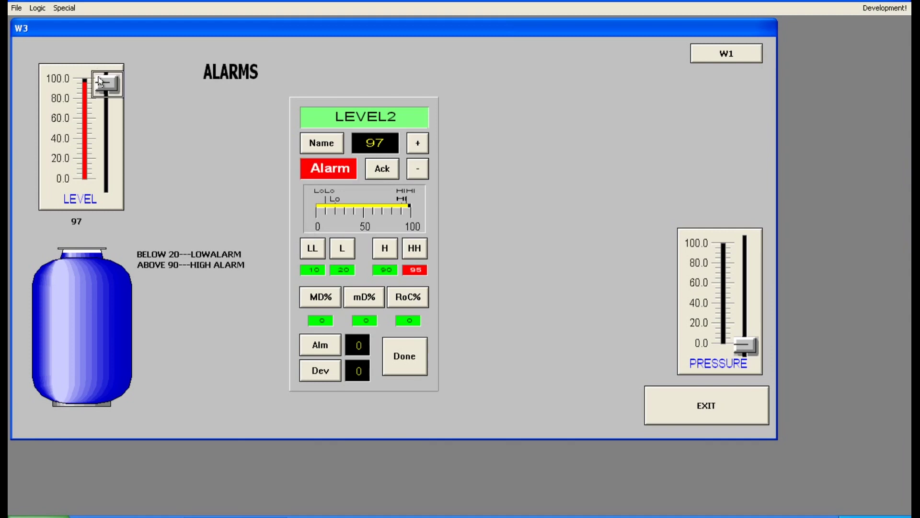
{"action": "left_click_drag", "start_coordinate": [98, 76], "coordinate": [100, 177]}
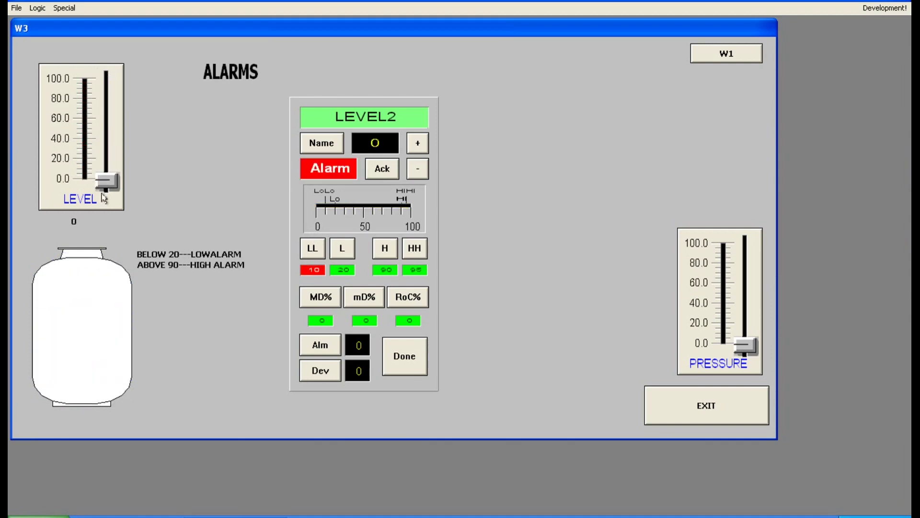
- In development mode, draw a rectangle about 170 by 50 between the alarm monitor and PRESSURE slider and label it LOW ALARM
{"action": "left_click", "coordinate": [884, 8]}
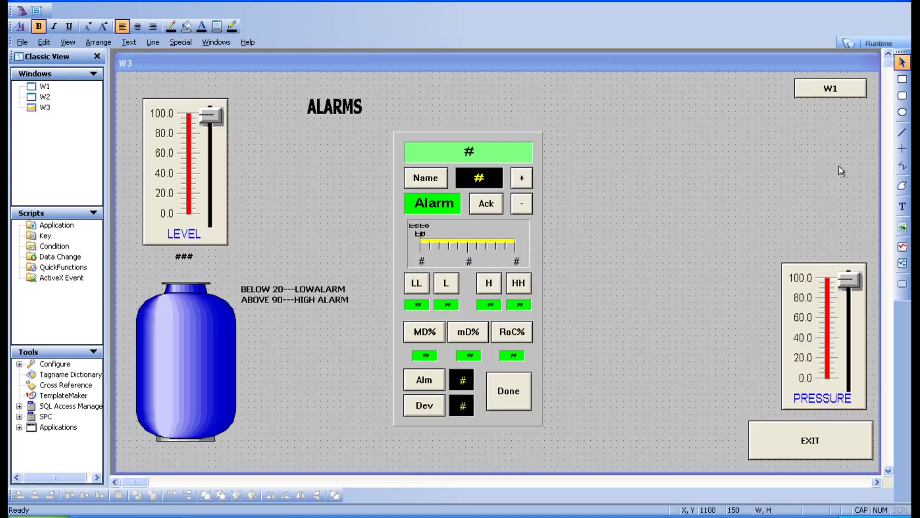
{"action": "left_click", "coordinate": [901, 84]}
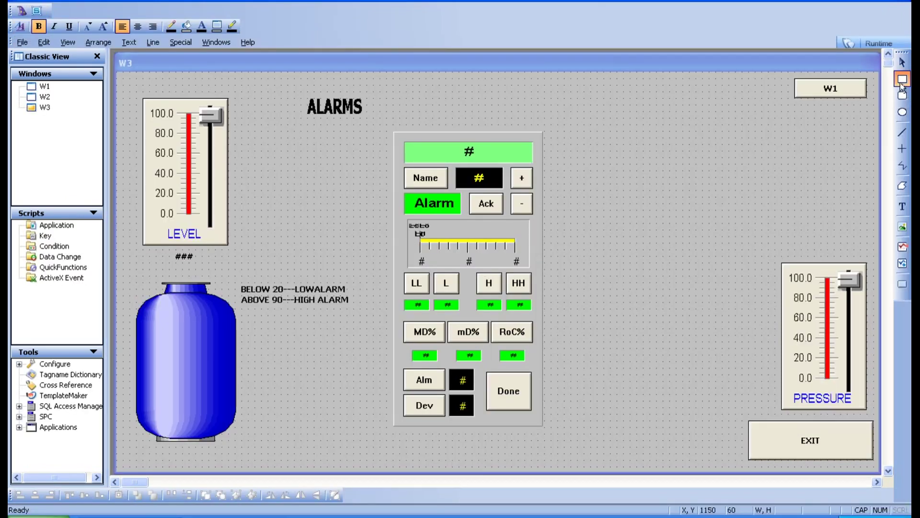
{"action": "left_click_drag", "start_coordinate": [598, 196], "coordinate": [710, 229]}
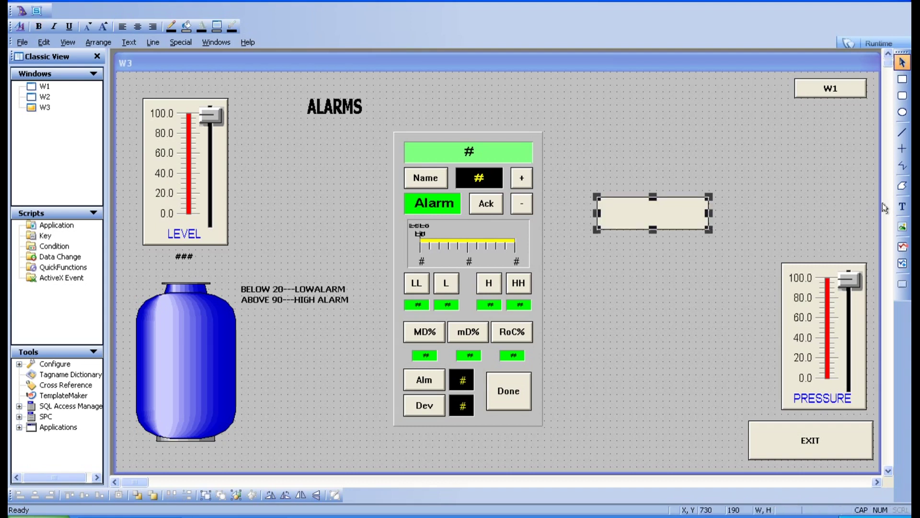
{"action": "left_click", "coordinate": [903, 206]}
{"action": "left_click", "coordinate": [626, 207]}
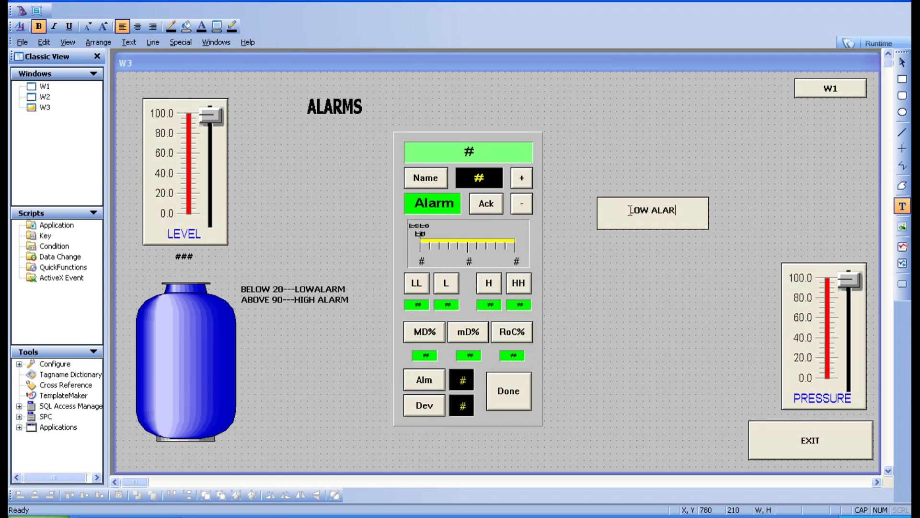
{"action": "left_click", "coordinate": [658, 248]}
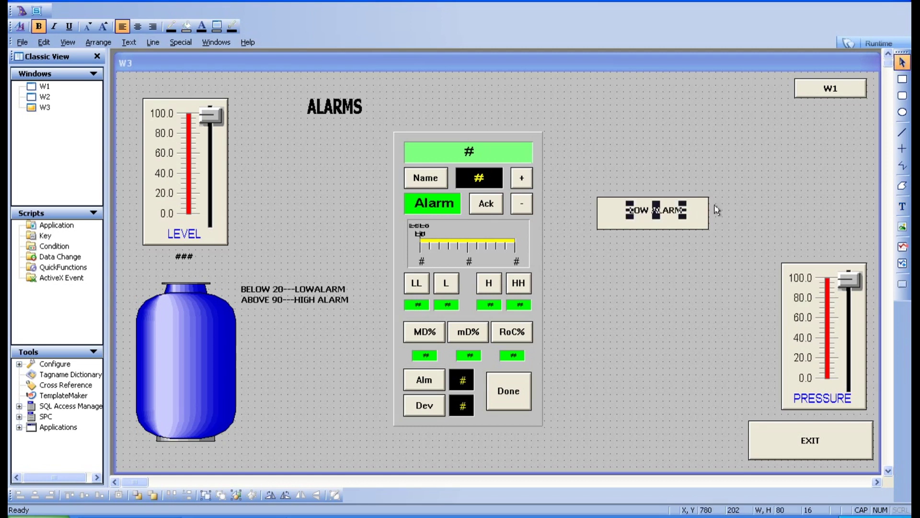
- Link the LOW ALARM rectangle's fill color to the analog alarm status of tag LEVEL2, using the Value alarm type
{"action": "double_click", "coordinate": [702, 230]}
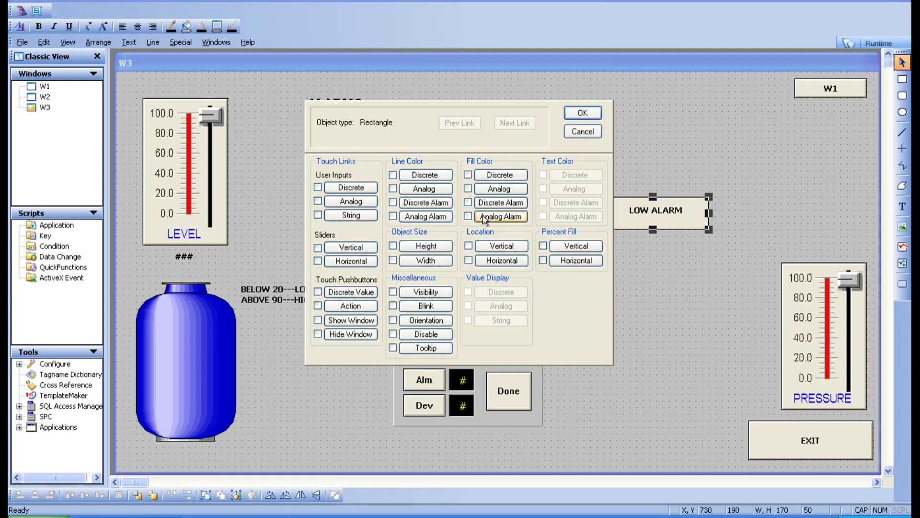
{"action": "left_click", "coordinate": [501, 218]}
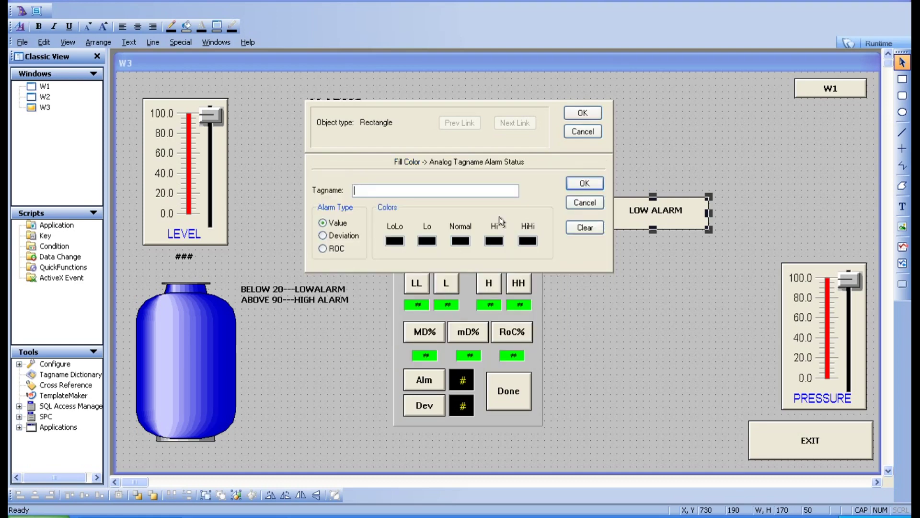
{"action": "double_click", "coordinate": [373, 192]}
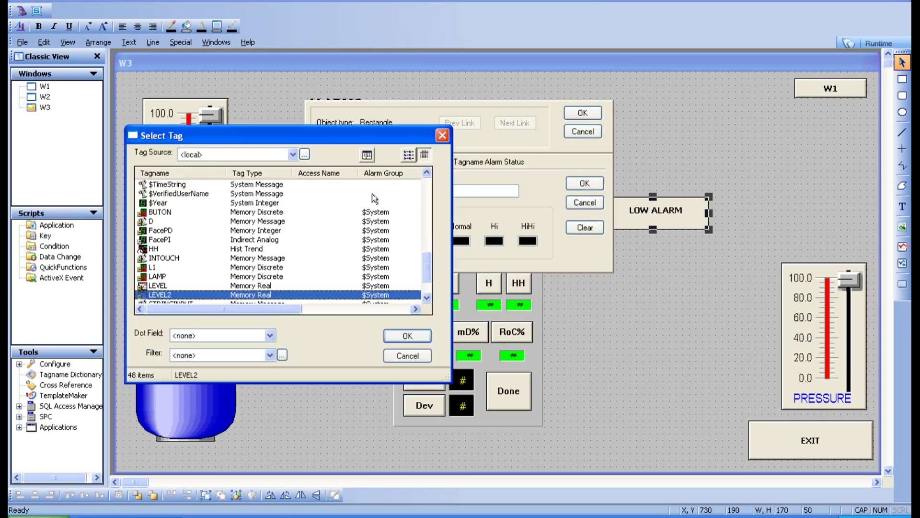
{"action": "double_click", "coordinate": [168, 296]}
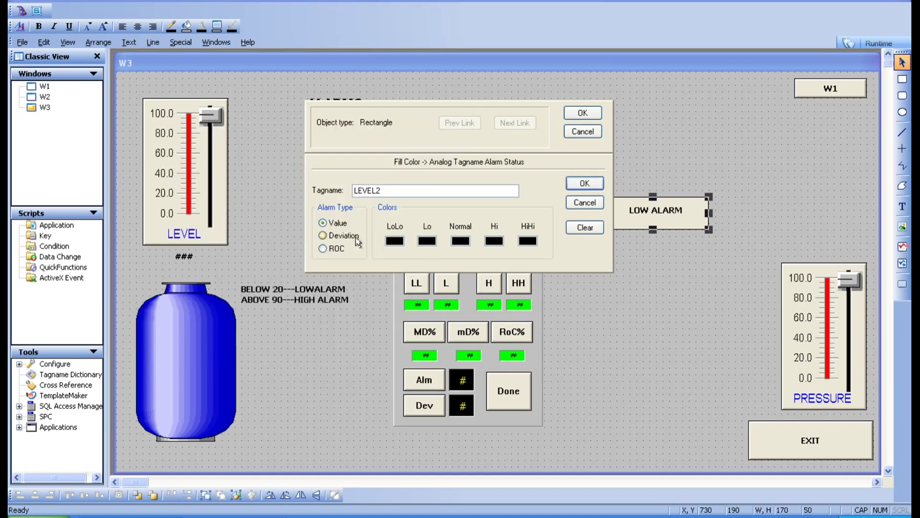
- Set the rectangle's alarm fill colors to LoLo red, Lo light cyan, Normal green, Hi pink and HiHi red, and apply the link
{"action": "left_click", "coordinate": [392, 241]}
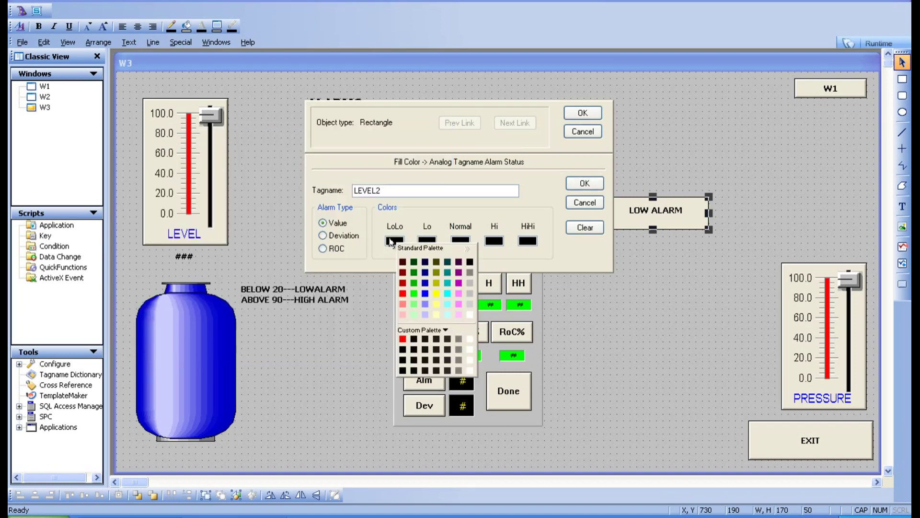
{"action": "left_click", "coordinate": [403, 292]}
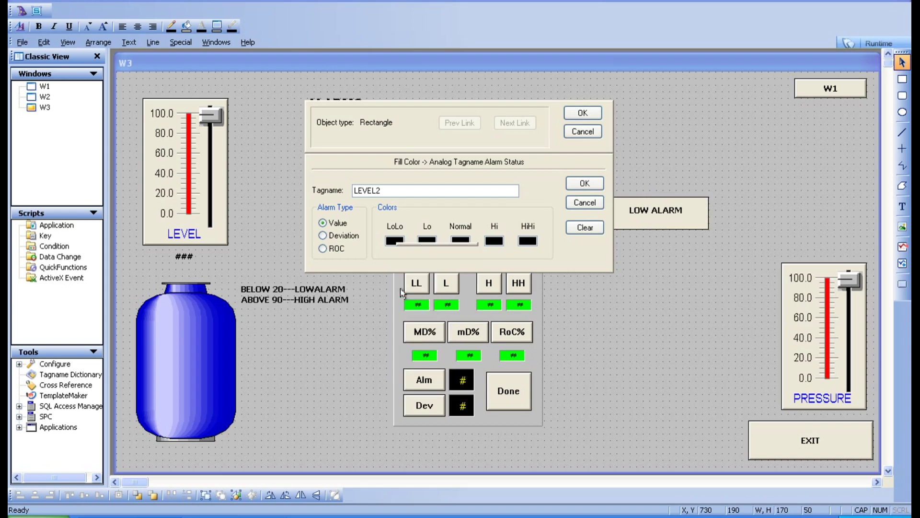
{"action": "left_click", "coordinate": [427, 242]}
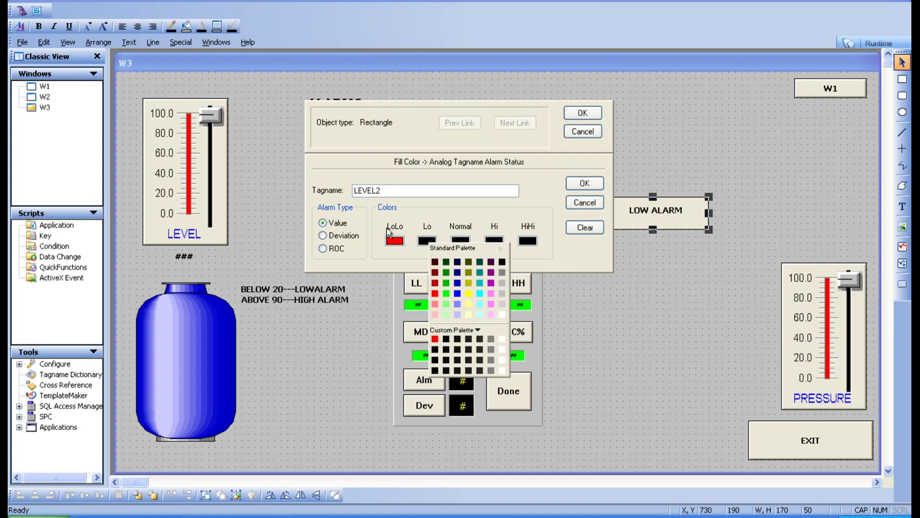
{"action": "left_click", "coordinate": [476, 304]}
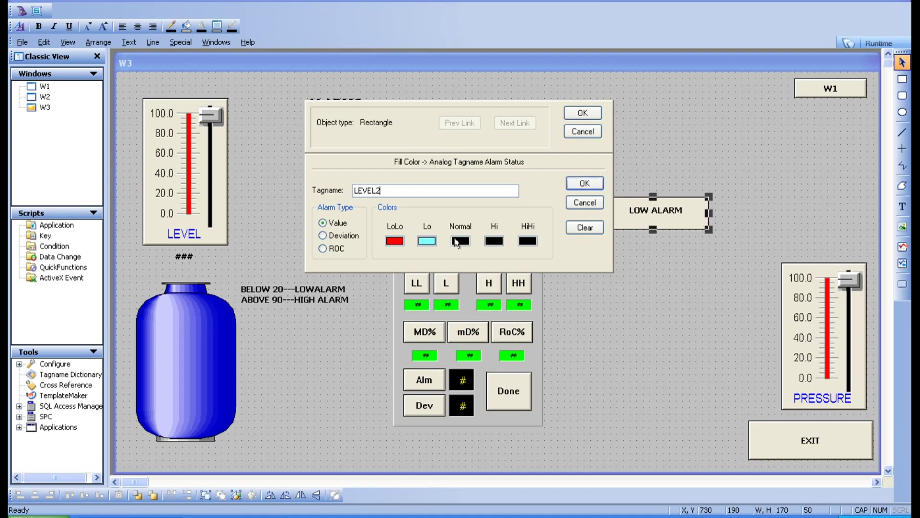
{"action": "left_click", "coordinate": [462, 243]}
{"action": "left_click", "coordinate": [480, 294]}
{"action": "left_click", "coordinate": [498, 241]}
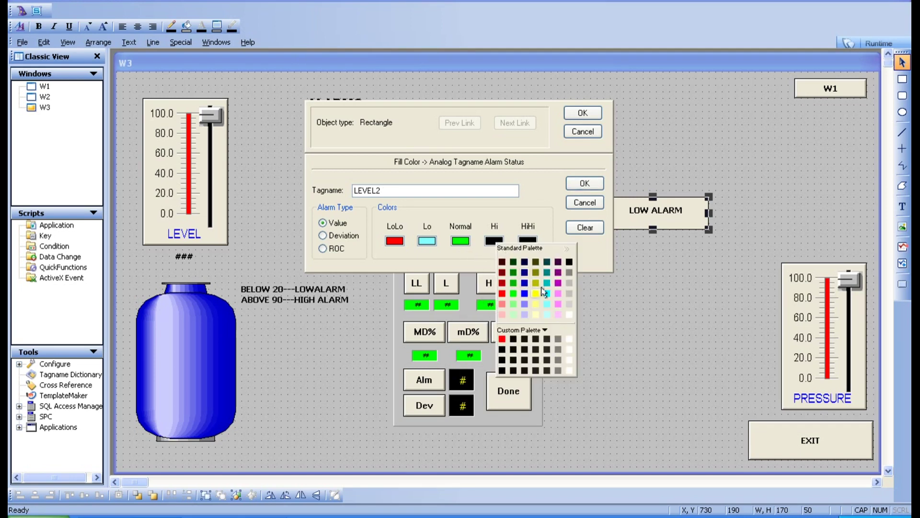
{"action": "left_click", "coordinate": [558, 293]}
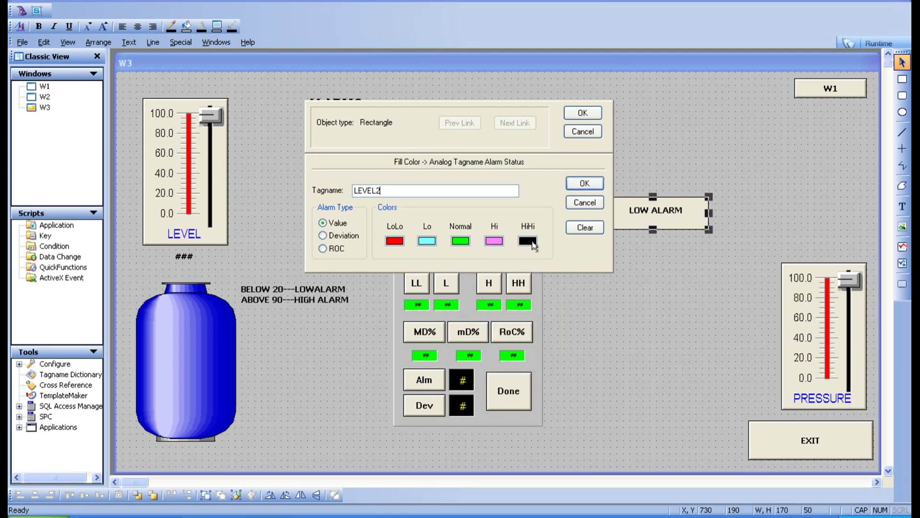
{"action": "left_click", "coordinate": [531, 241]}
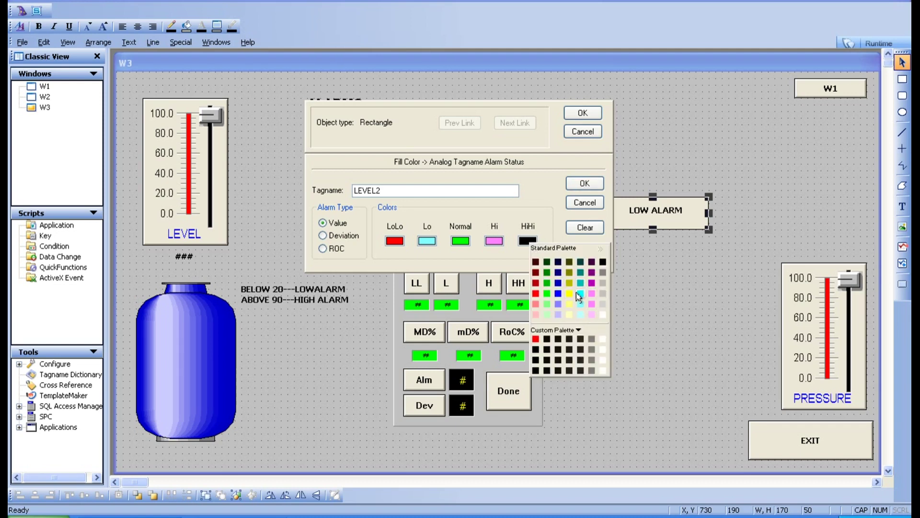
{"action": "left_click", "coordinate": [535, 294]}
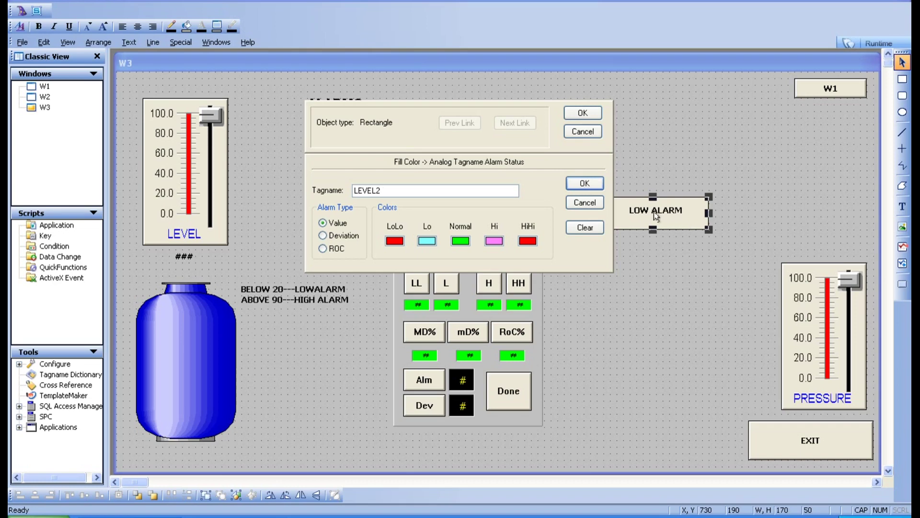
{"action": "left_click", "coordinate": [578, 184]}
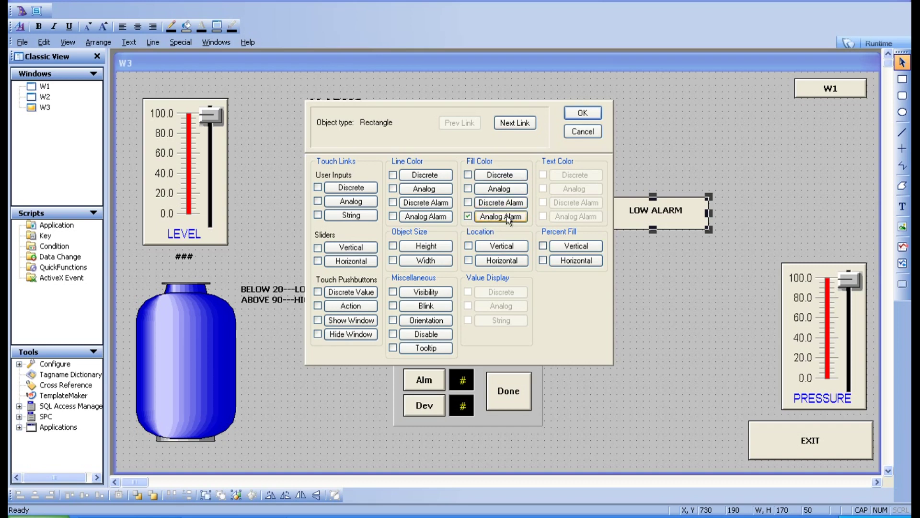
{"action": "left_click", "coordinate": [582, 114]}
- Replace the LOW ALARM text with the label ALARM INDICATION and center it on the rectangle
{"action": "double_click", "coordinate": [647, 213]}
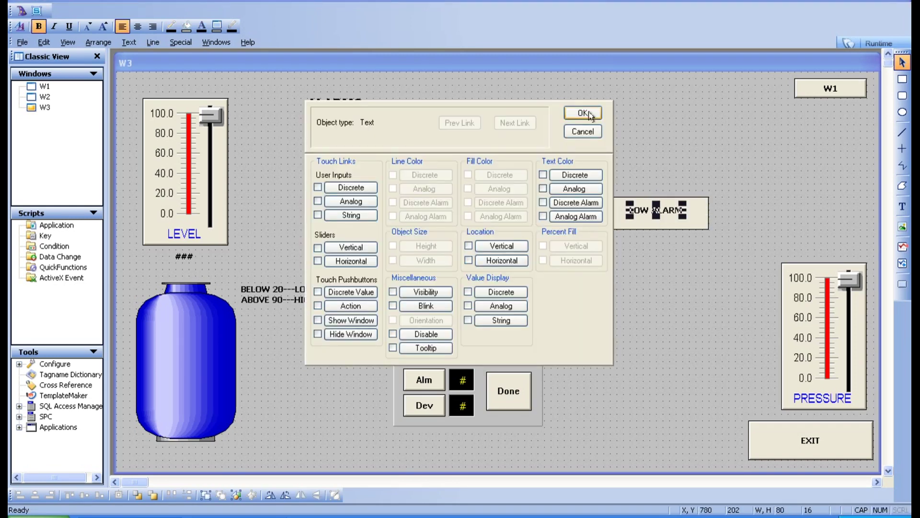
{"action": "left_click", "coordinate": [586, 132]}
{"action": "key", "text": "Delete"}
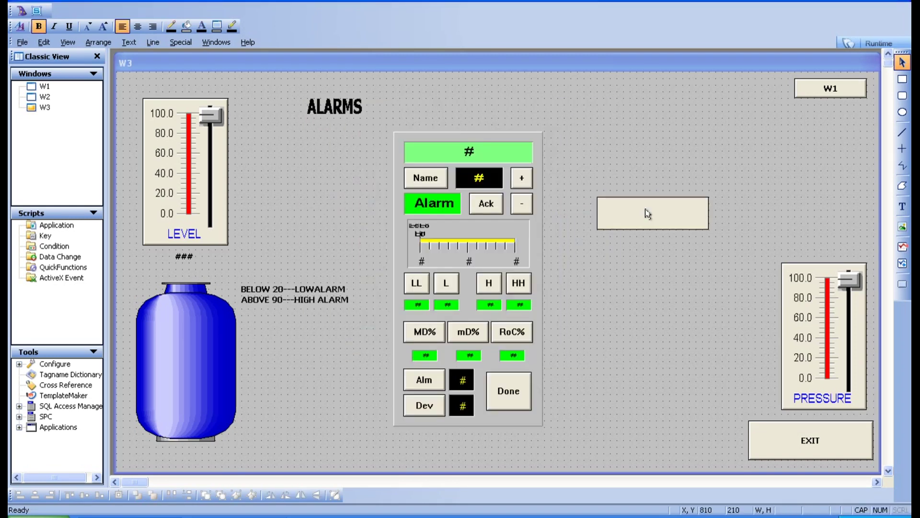
{"action": "left_click", "coordinate": [902, 208]}
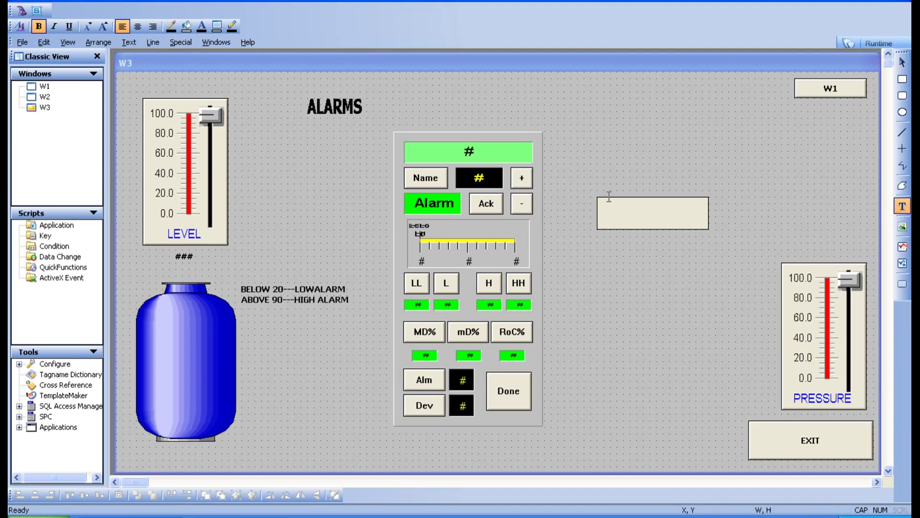
{"action": "left_click", "coordinate": [634, 211]}
{"action": "type", "text": "ALARM INDICATION"}
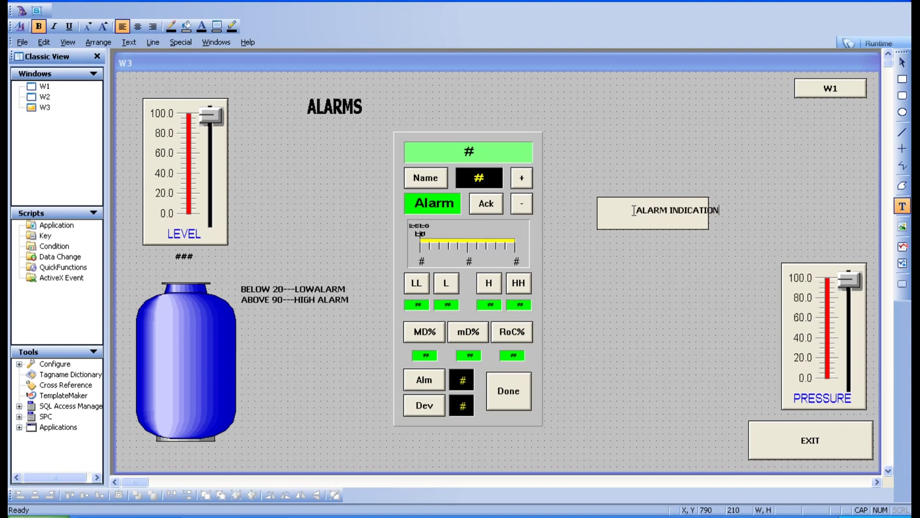
{"action": "left_click", "coordinate": [668, 255]}
{"action": "left_click_drag", "start_coordinate": [665, 212], "coordinate": [639, 216]}
{"action": "left_click", "coordinate": [728, 137]}
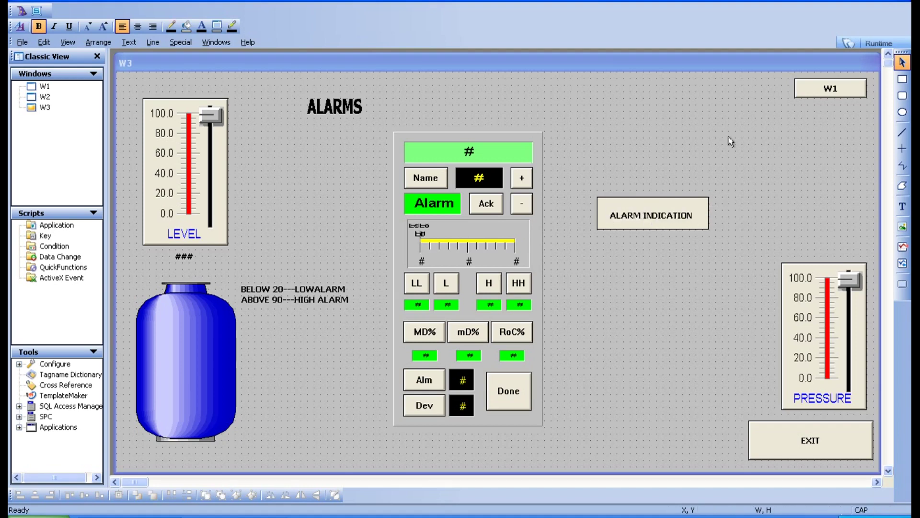
- Test the indicator's colors in runtime mode with LEVEL at about 18, 41, 90, 100 and back at 0, then return to development mode
{"action": "left_click", "coordinate": [872, 44]}
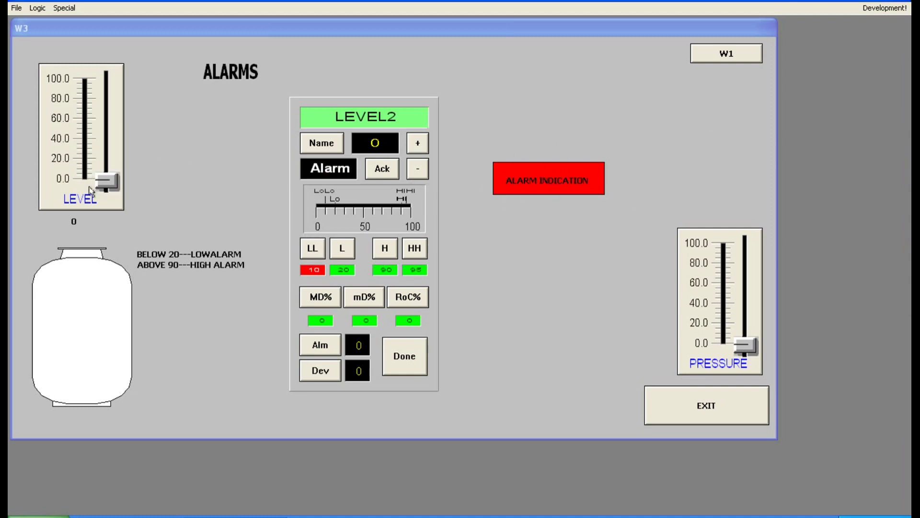
{"action": "left_click_drag", "start_coordinate": [103, 186], "coordinate": [104, 161]}
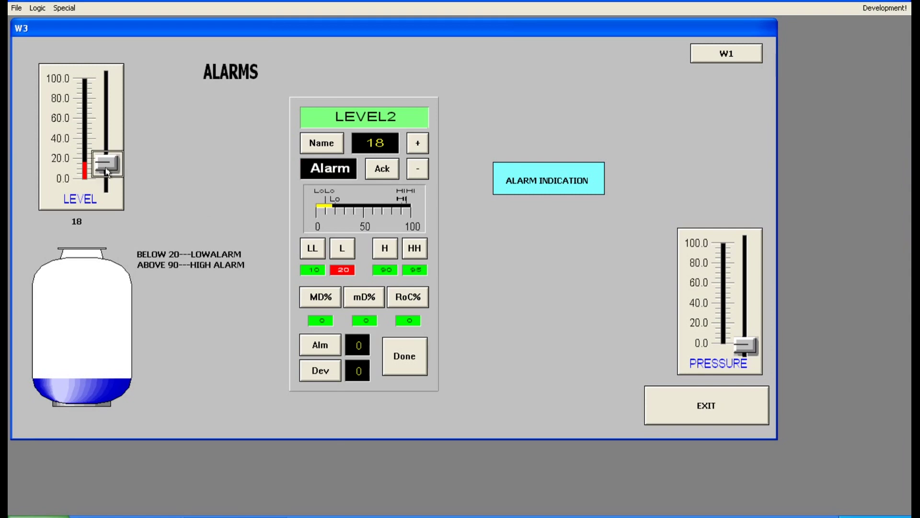
{"action": "left_click_drag", "start_coordinate": [106, 169], "coordinate": [101, 137]}
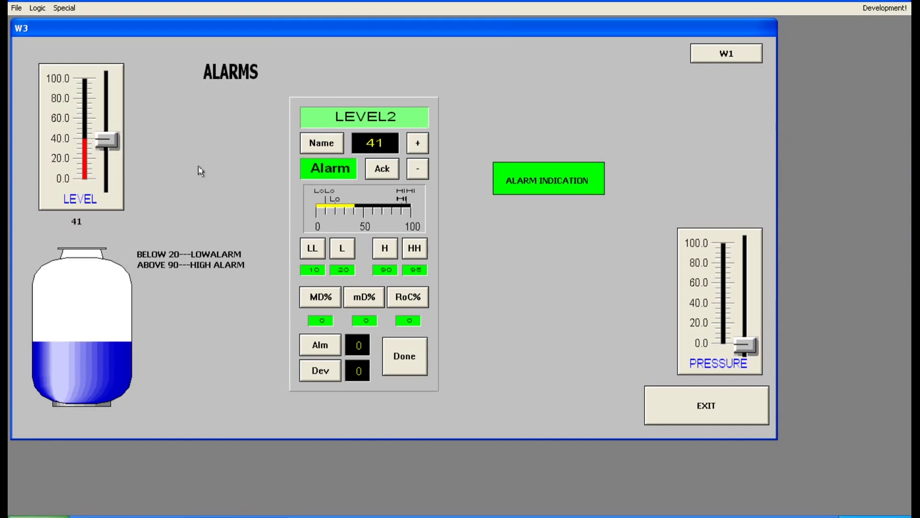
{"action": "left_click_drag", "start_coordinate": [101, 139], "coordinate": [94, 80]}
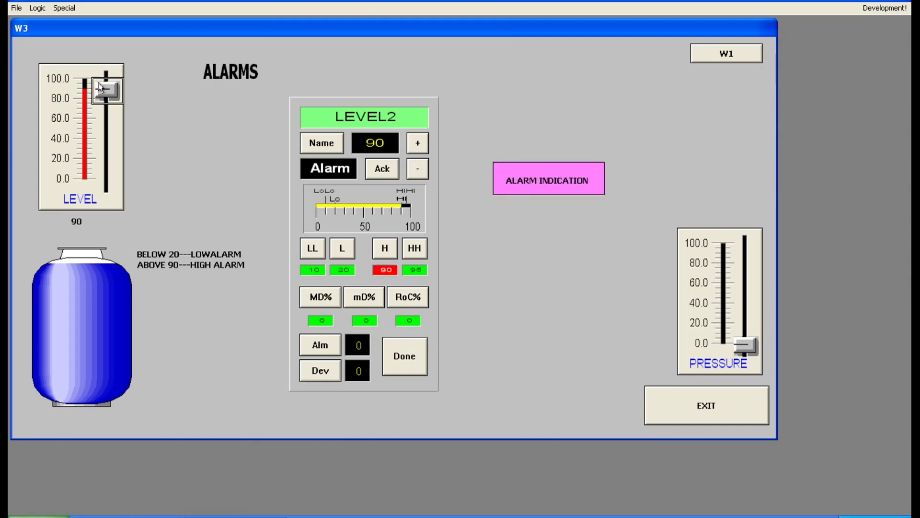
{"action": "left_click_drag", "start_coordinate": [99, 96], "coordinate": [102, 77]}
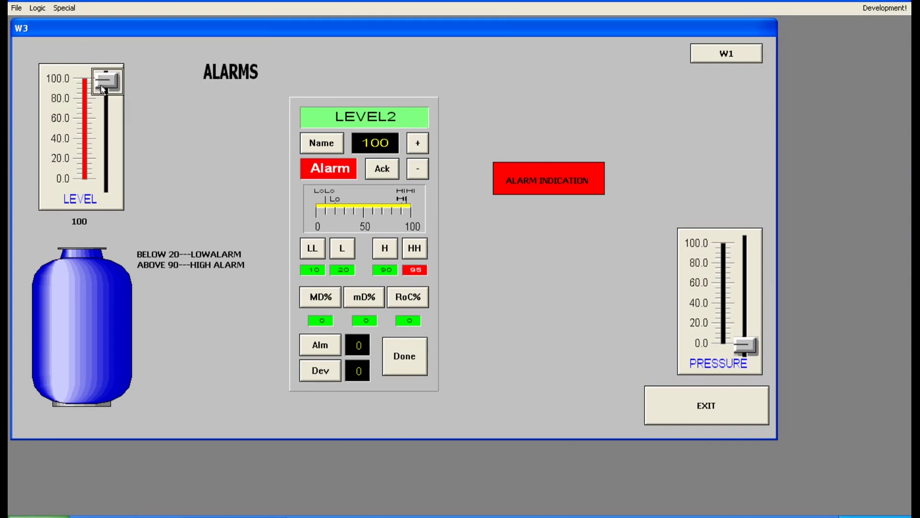
{"action": "left_click_drag", "start_coordinate": [106, 82], "coordinate": [106, 185]}
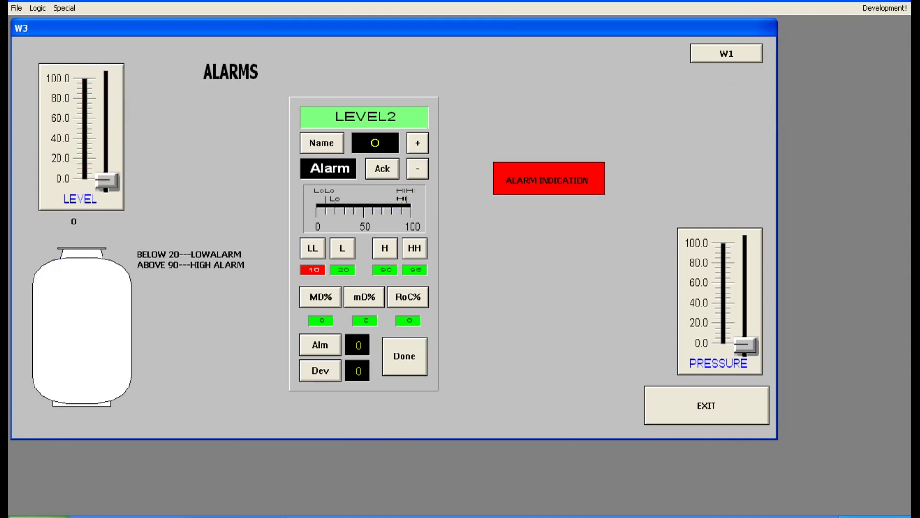
{"action": "left_click", "coordinate": [884, 8]}
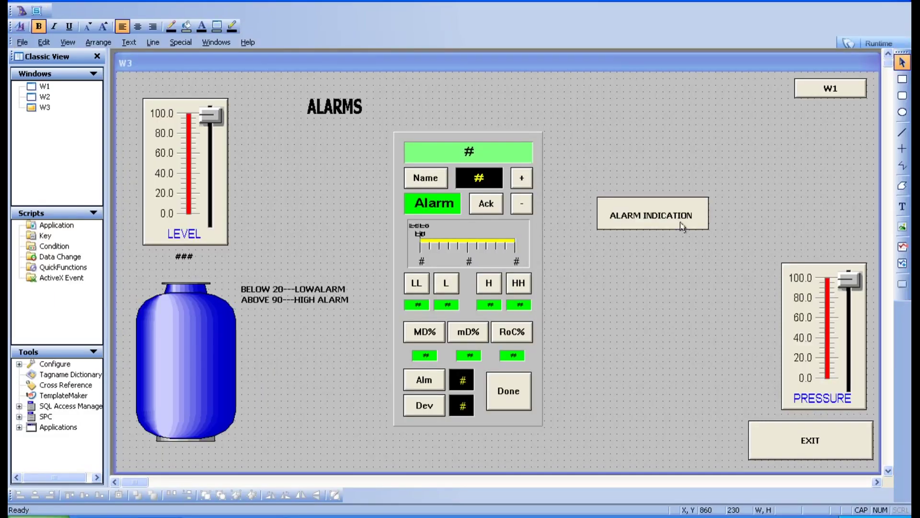
{"action": "double_click", "coordinate": [680, 223]}
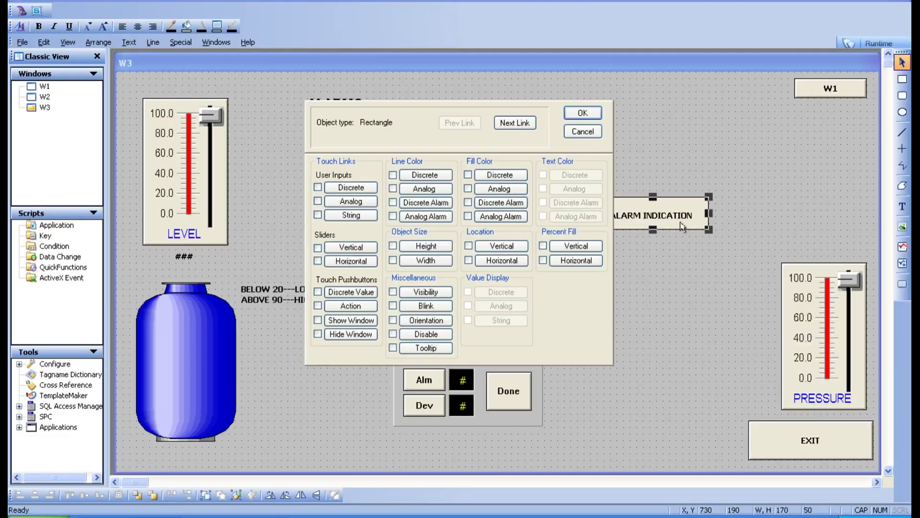
{"action": "left_click", "coordinate": [582, 133]}
{"action": "left_click", "coordinate": [609, 388]}
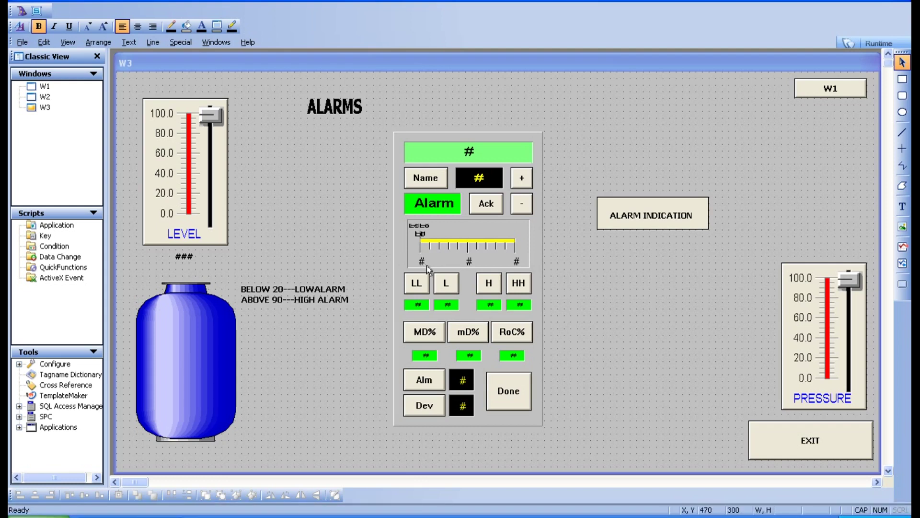
- Move the alarm monitor down and shrink it to about 159 by 312, and place the ALARM INDICATION rectangle and label between the tank and monitor
{"action": "left_click_drag", "start_coordinate": [428, 269], "coordinate": [415, 303]}
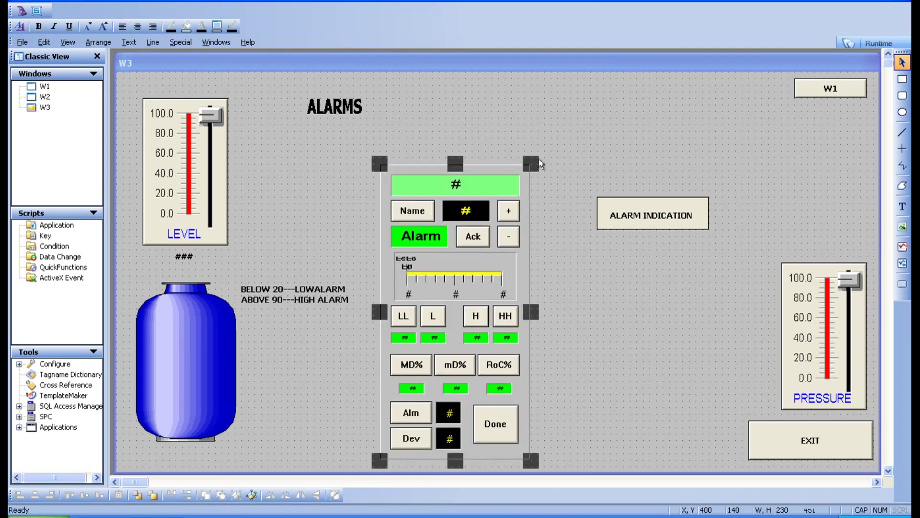
{"action": "left_click_drag", "start_coordinate": [530, 165], "coordinate": [494, 341]}
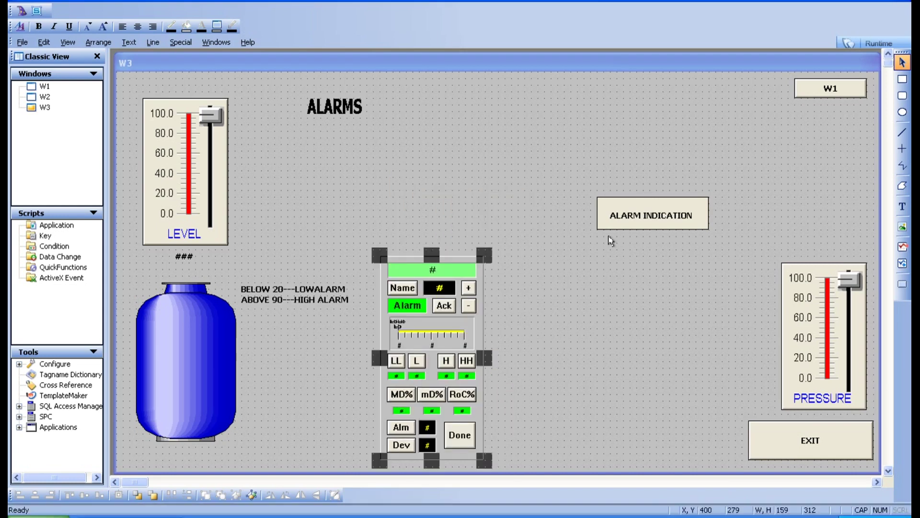
{"action": "left_click", "coordinate": [655, 215]}
{"action": "left_click_drag", "start_coordinate": [635, 228], "coordinate": [280, 422]}
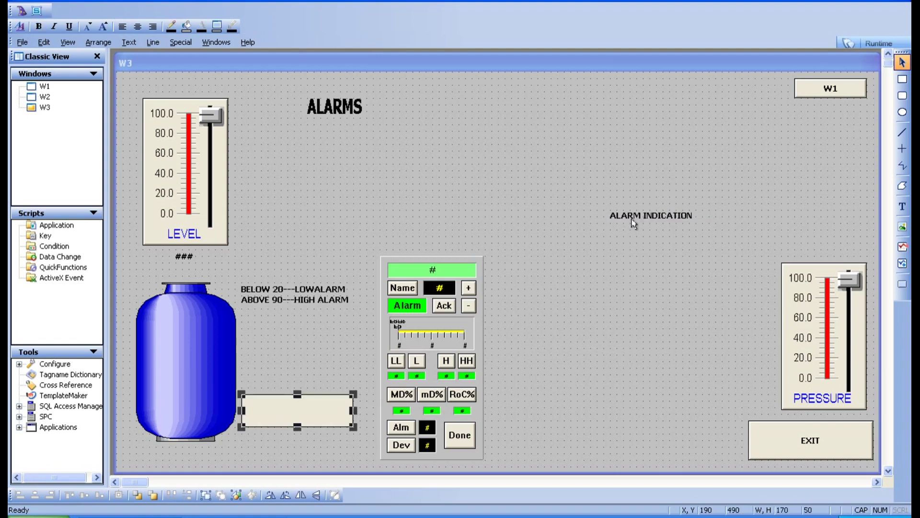
{"action": "left_click_drag", "start_coordinate": [639, 219], "coordinate": [286, 411]}
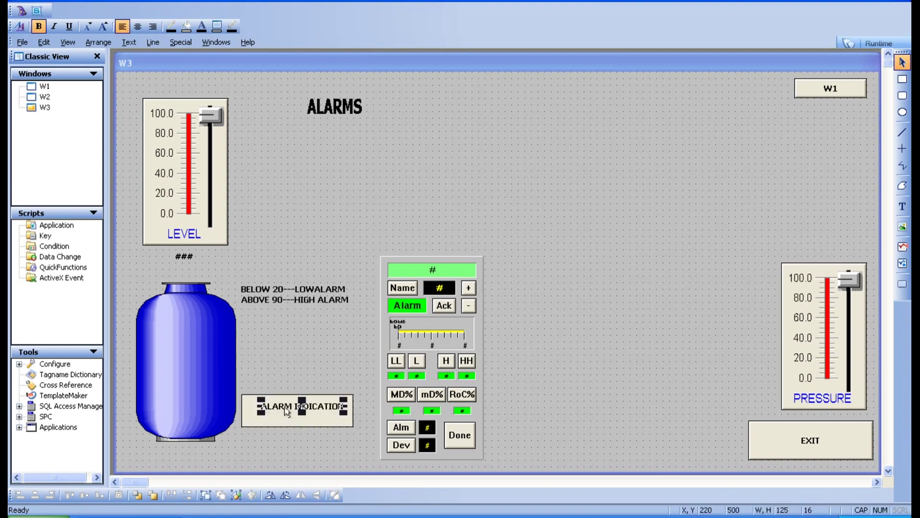
- Insert a Dist. Alarm Display from the Alarm Displays wizards beside the ALARMS title in window W3
{"action": "left_click", "coordinate": [19, 11]}
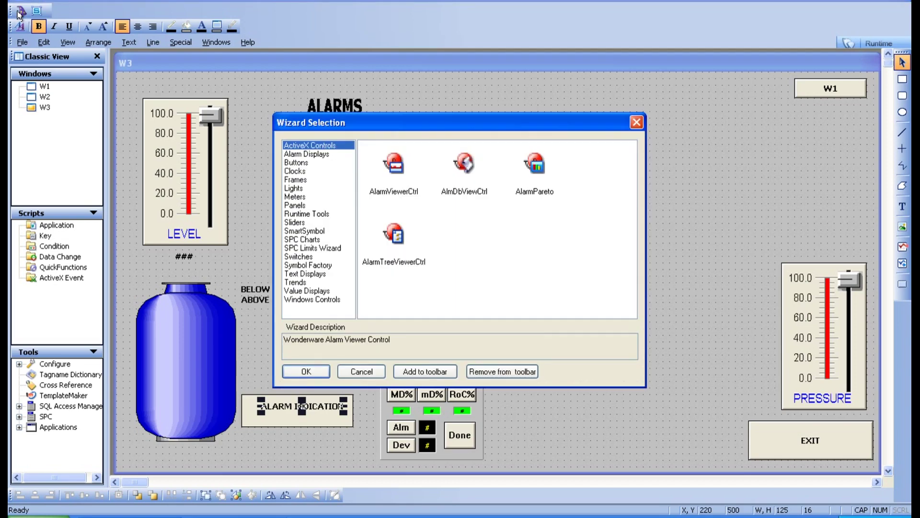
{"action": "left_click", "coordinate": [321, 154]}
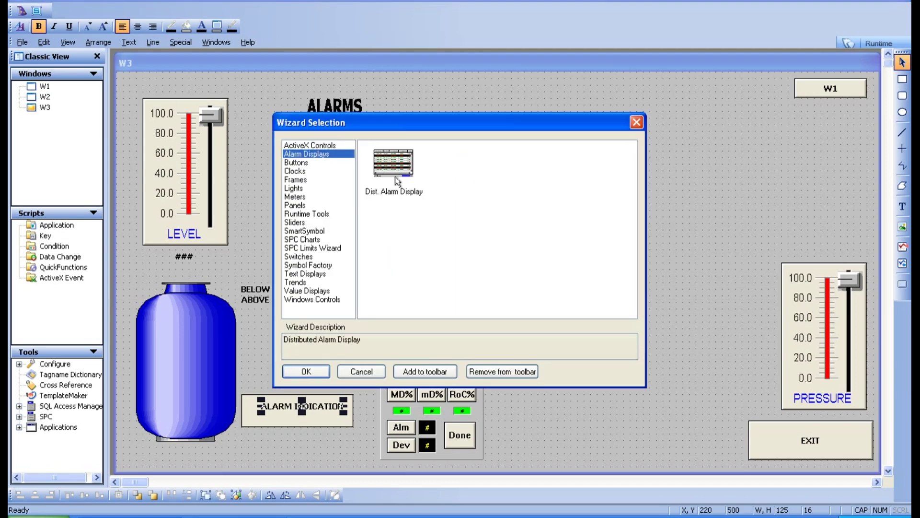
{"action": "left_click", "coordinate": [397, 181]}
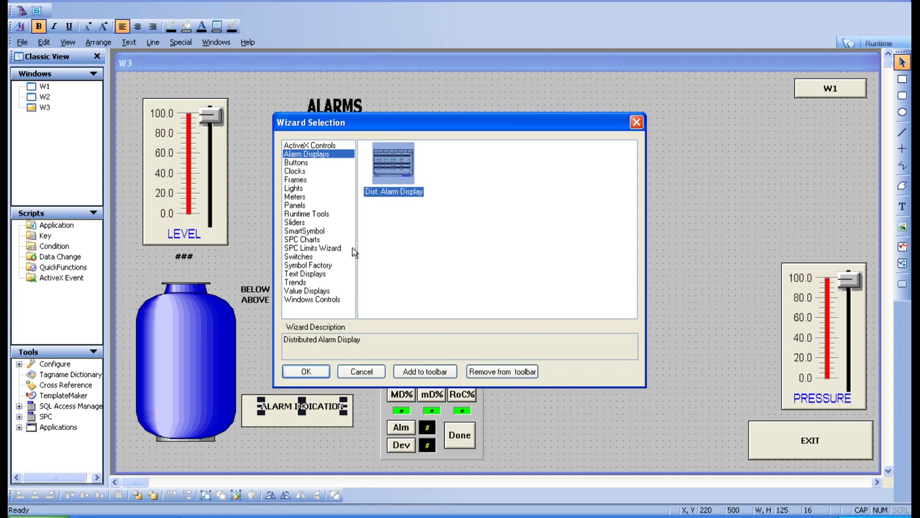
{"action": "left_click", "coordinate": [310, 370]}
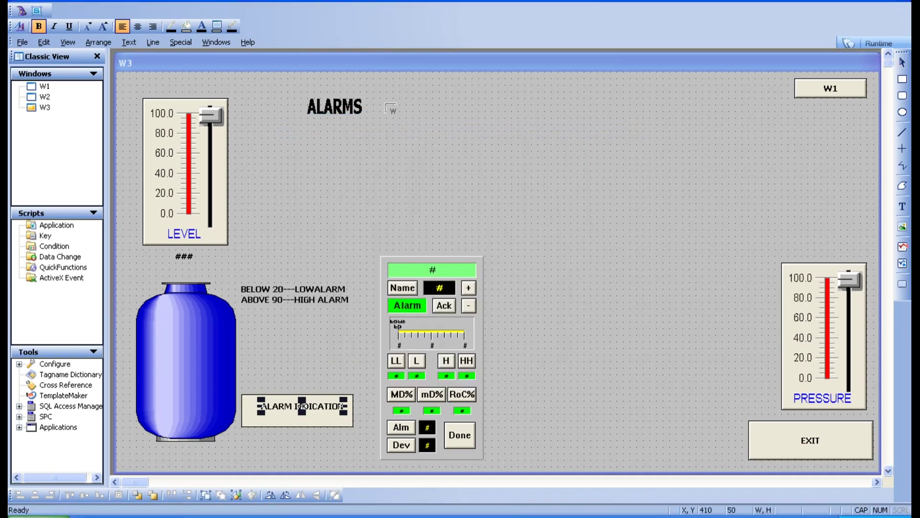
{"action": "left_click", "coordinate": [416, 95]}
{"action": "left_click_drag", "start_coordinate": [541, 153], "coordinate": [762, 275]}
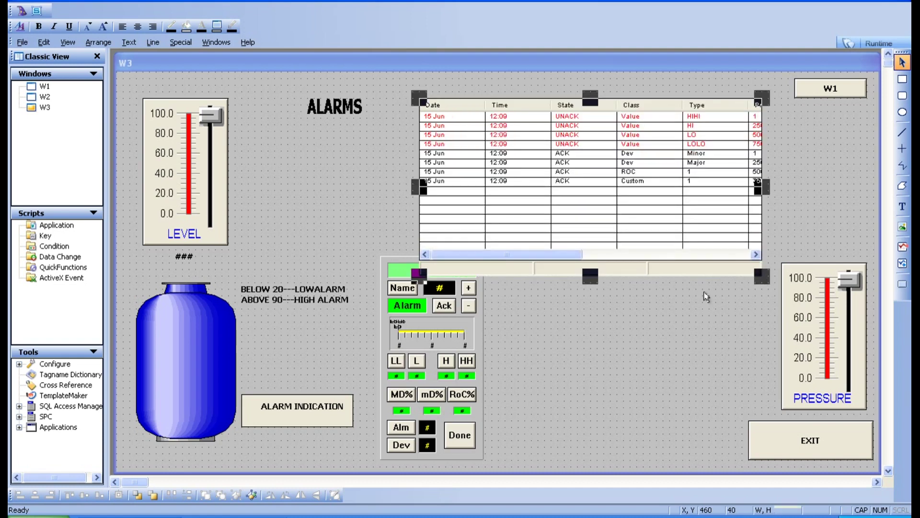
- Shift the alarm monitor down and left, and move the distributed alarm display up against the ALARMS title, widening it to about 631
{"action": "left_click", "coordinate": [645, 354]}
{"action": "left_click_drag", "start_coordinate": [415, 347], "coordinate": [389, 362]}
{"action": "left_click_drag", "start_coordinate": [736, 143], "coordinate": [693, 130]}
{"action": "left_click_drag", "start_coordinate": [711, 167], "coordinate": [786, 164]}
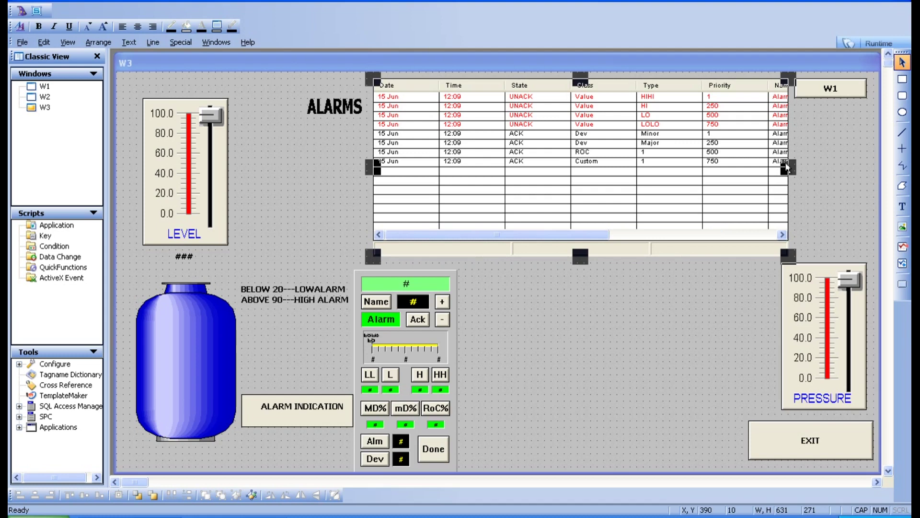
- Move the W1 button down beside the EXIT button and widen the distributed alarm display to about 751
{"action": "left_click_drag", "start_coordinate": [829, 90], "coordinate": [691, 458]}
{"action": "left_click", "coordinate": [754, 148]}
{"action": "left_click_drag", "start_coordinate": [788, 164], "coordinate": [867, 159]}
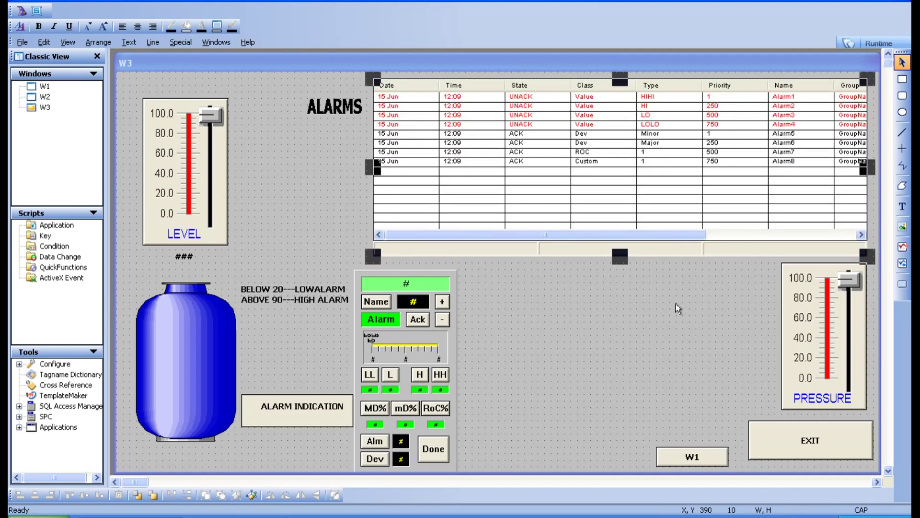
{"action": "left_click", "coordinate": [678, 305]}
- Test the alarm display in runtime mode with LEVEL at about 3 and 11, acknowledging the LoLo and Lo alarms
{"action": "left_click", "coordinate": [881, 43]}
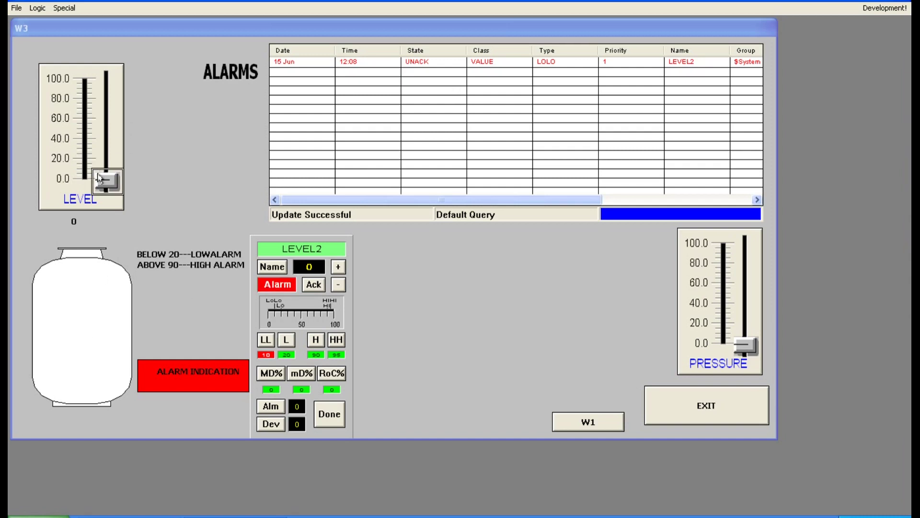
{"action": "left_click_drag", "start_coordinate": [102, 181], "coordinate": [100, 167]}
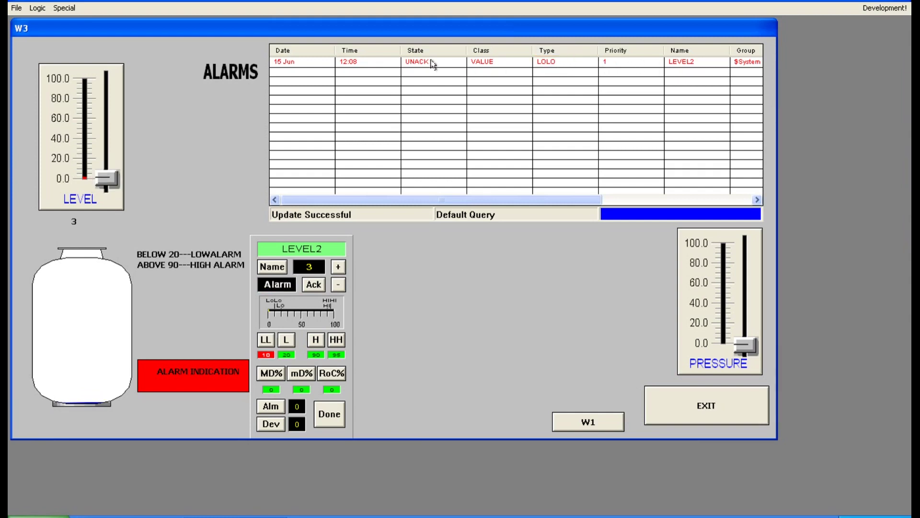
{"action": "left_click", "coordinate": [312, 285]}
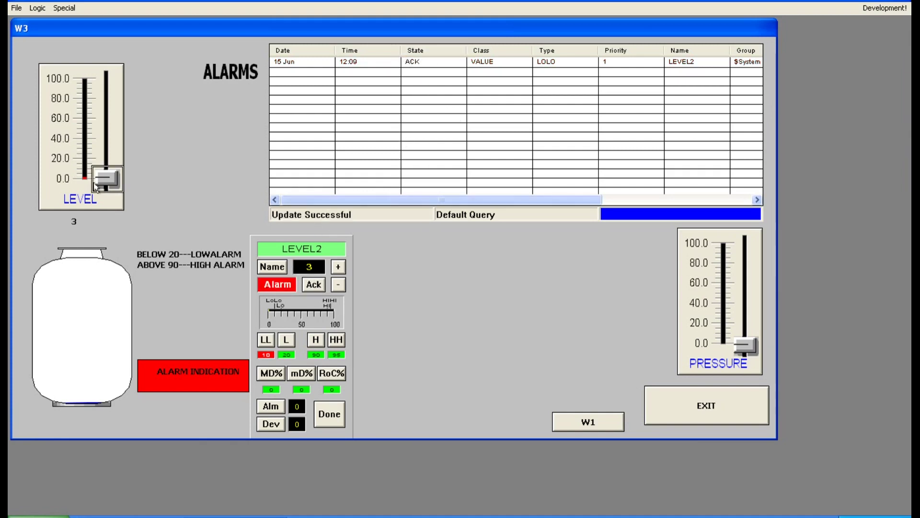
{"action": "left_click_drag", "start_coordinate": [94, 174], "coordinate": [94, 164]}
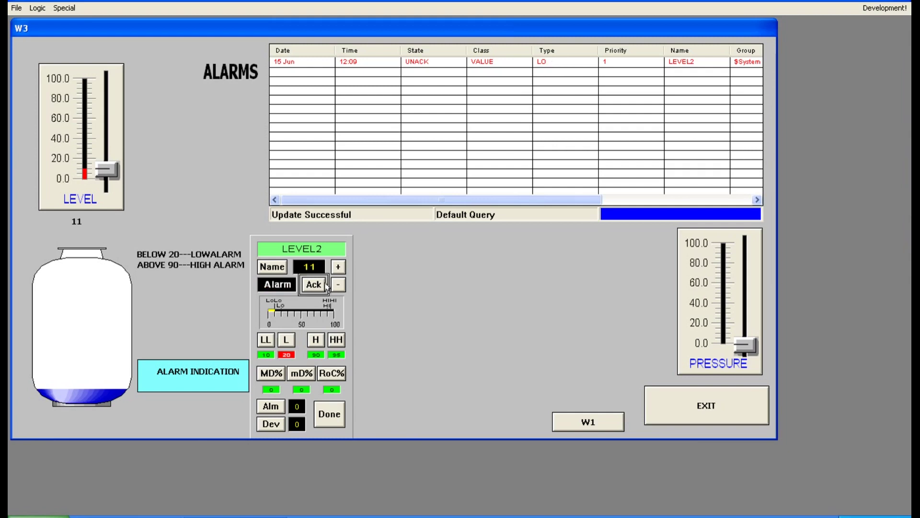
{"action": "left_click", "coordinate": [308, 286]}
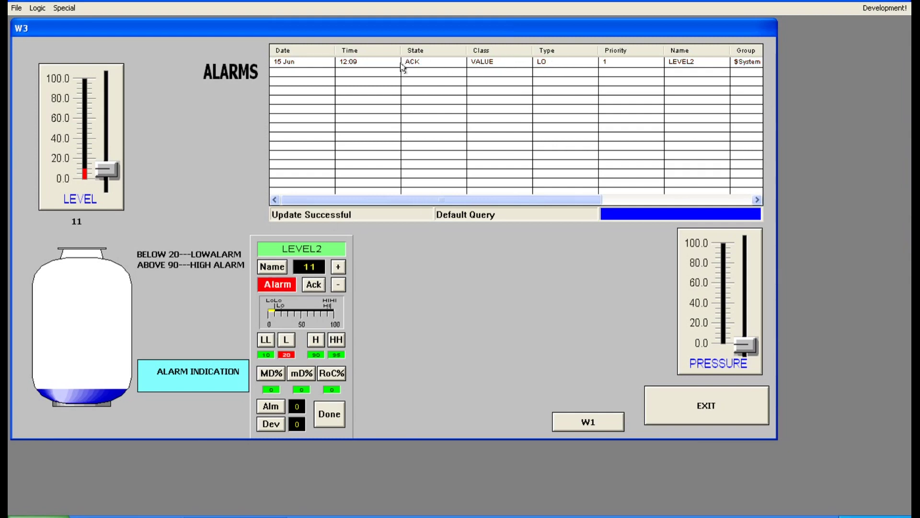
{"action": "left_click_drag", "start_coordinate": [415, 201], "coordinate": [300, 237]}
- Test LEVEL at about 41, 95 and back at 0, acknowledge the LoLo alarm, and return to development mode
{"action": "left_click_drag", "start_coordinate": [99, 169], "coordinate": [102, 139]}
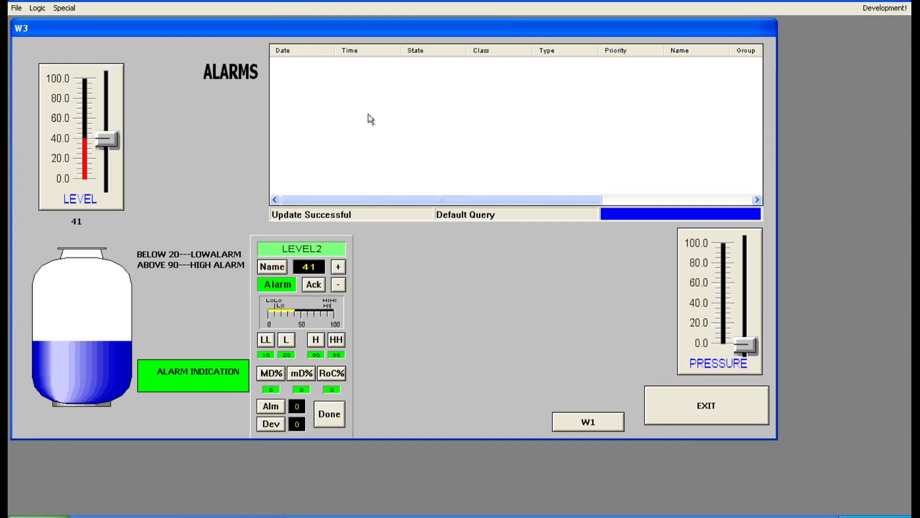
{"action": "left_click", "coordinate": [107, 148]}
{"action": "left_click_drag", "start_coordinate": [106, 146], "coordinate": [104, 75]}
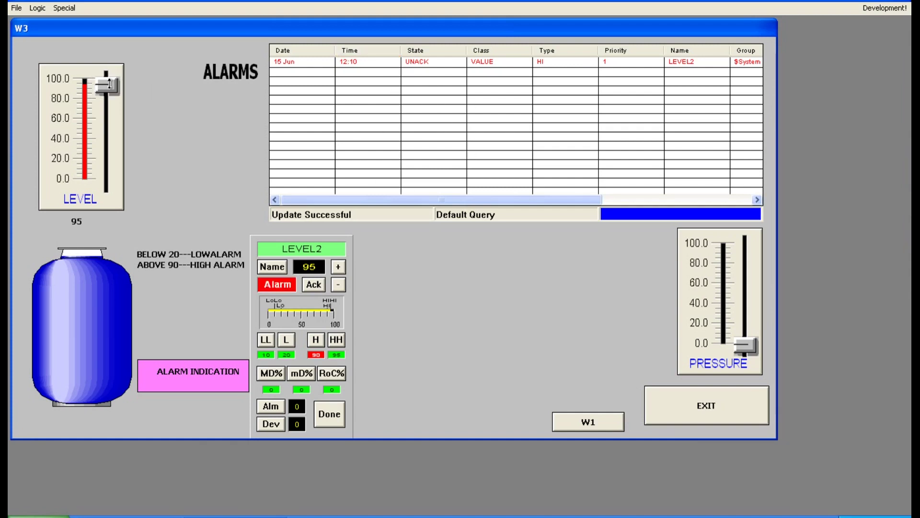
{"action": "left_click_drag", "start_coordinate": [109, 84], "coordinate": [107, 181]}
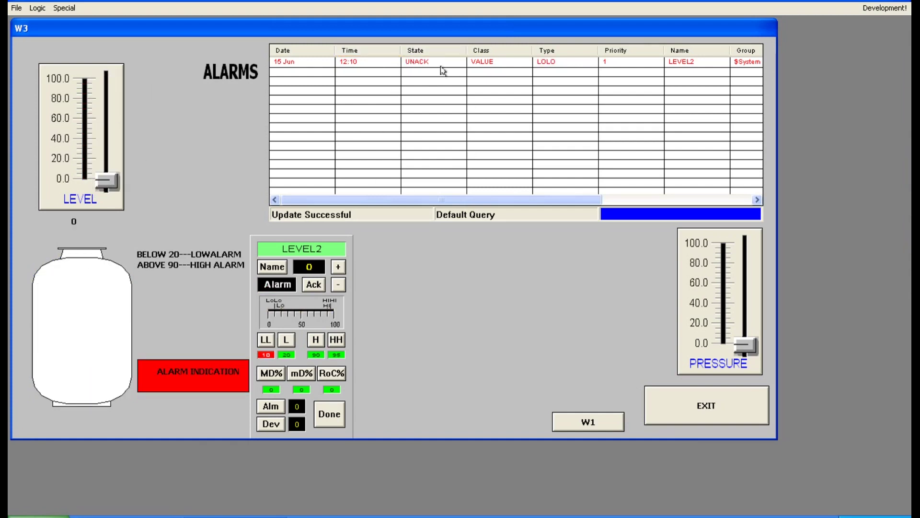
{"action": "left_click", "coordinate": [313, 285]}
{"action": "left_click", "coordinate": [884, 7]}
- Set the distributed alarm display's default query type to Historical and apply the configuration
{"action": "double_click", "coordinate": [572, 176]}
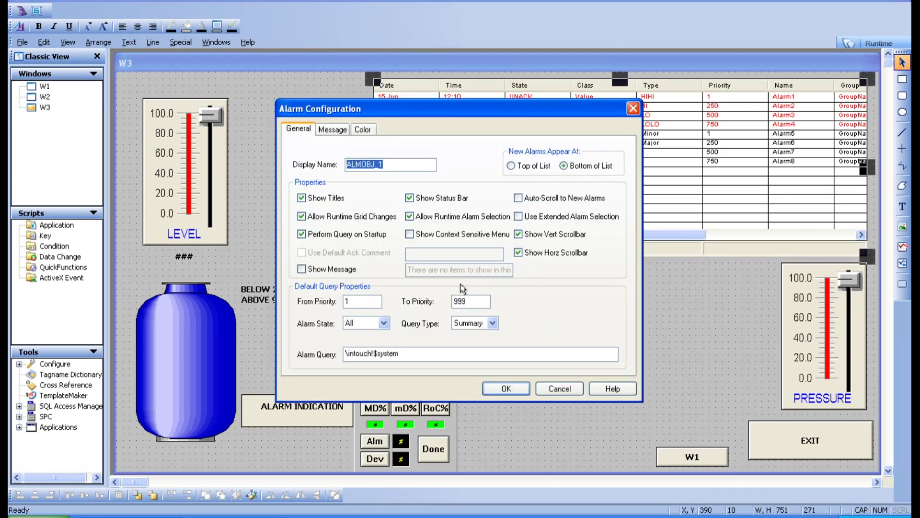
{"action": "left_click", "coordinate": [492, 322]}
{"action": "left_click", "coordinate": [478, 335]}
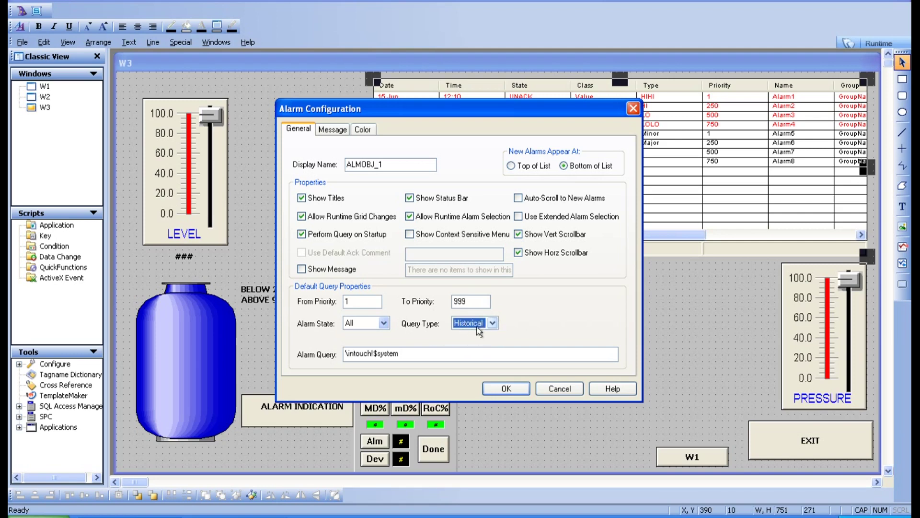
{"action": "left_click", "coordinate": [506, 389]}
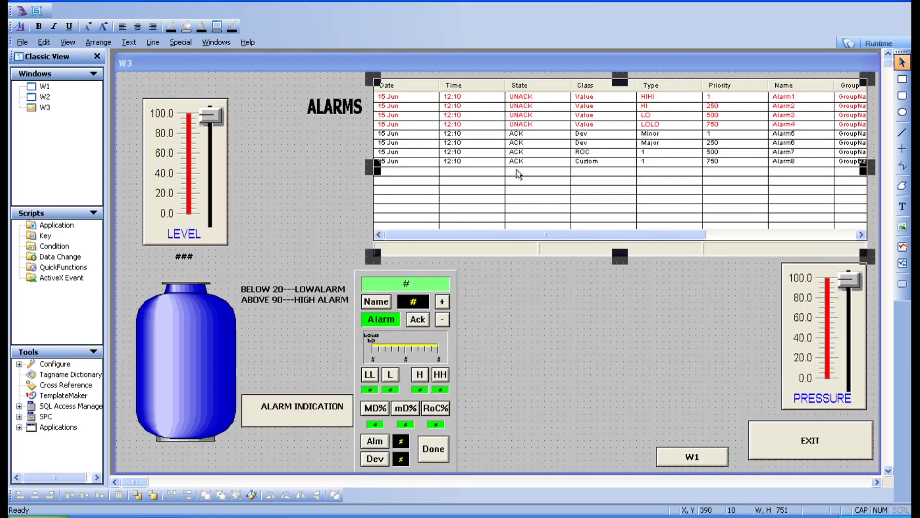
- Switch to runtime mode, examine the historical alarm list, and raise LEVEL to about 42 to check the newest entries
{"action": "left_click", "coordinate": [853, 43]}
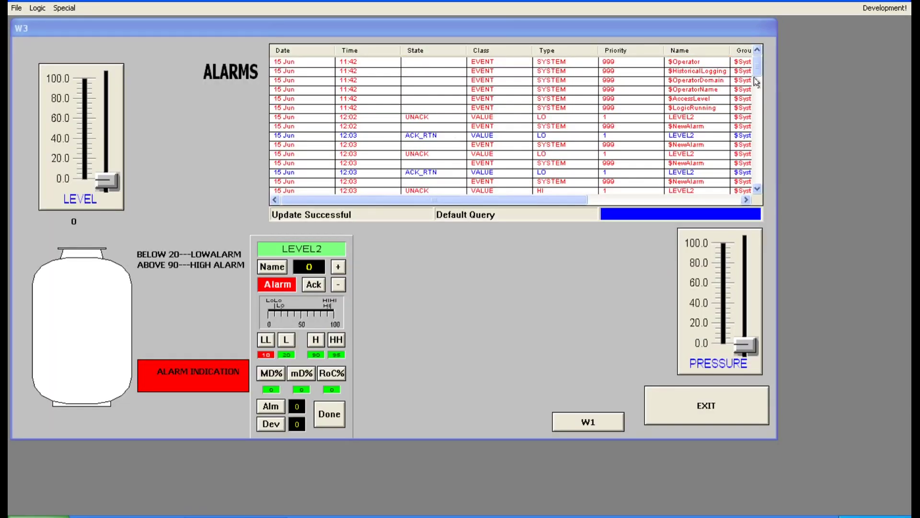
{"action": "left_click_drag", "start_coordinate": [756, 72], "coordinate": [753, 187]}
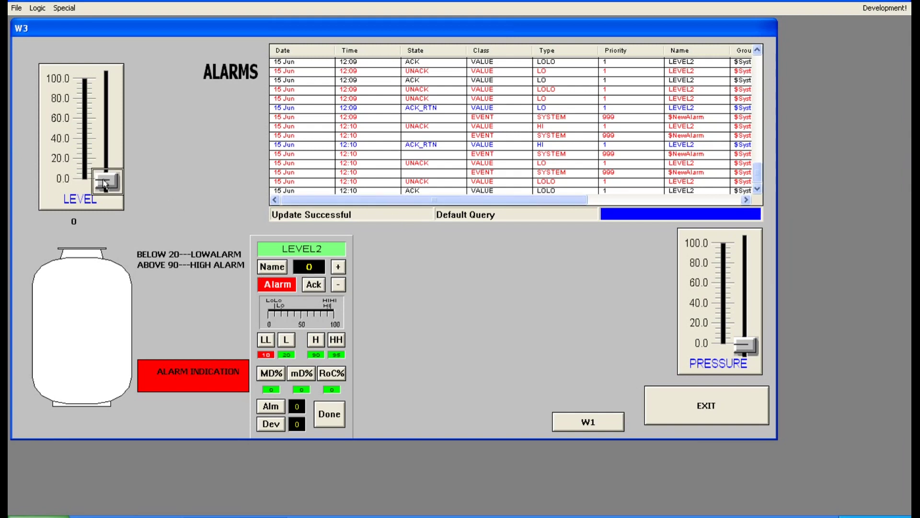
{"action": "left_click_drag", "start_coordinate": [102, 182], "coordinate": [107, 126]}
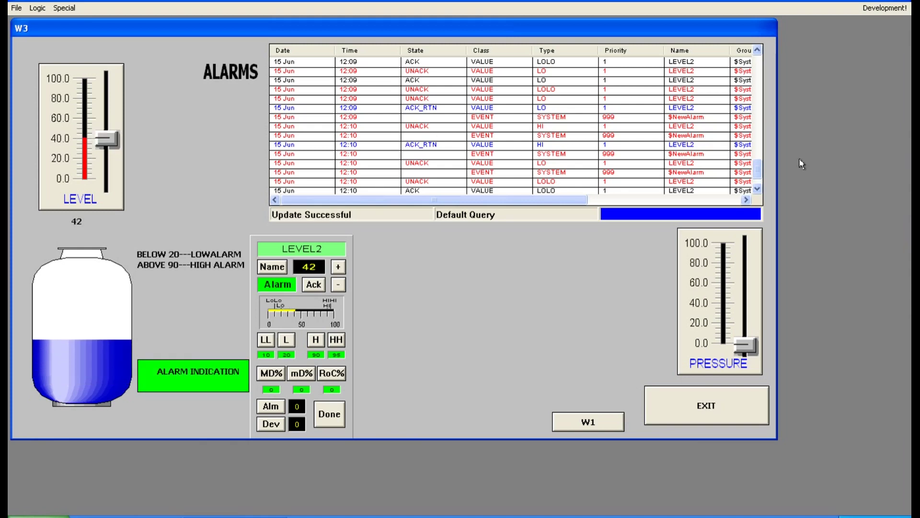
{"action": "left_click", "coordinate": [758, 188]}
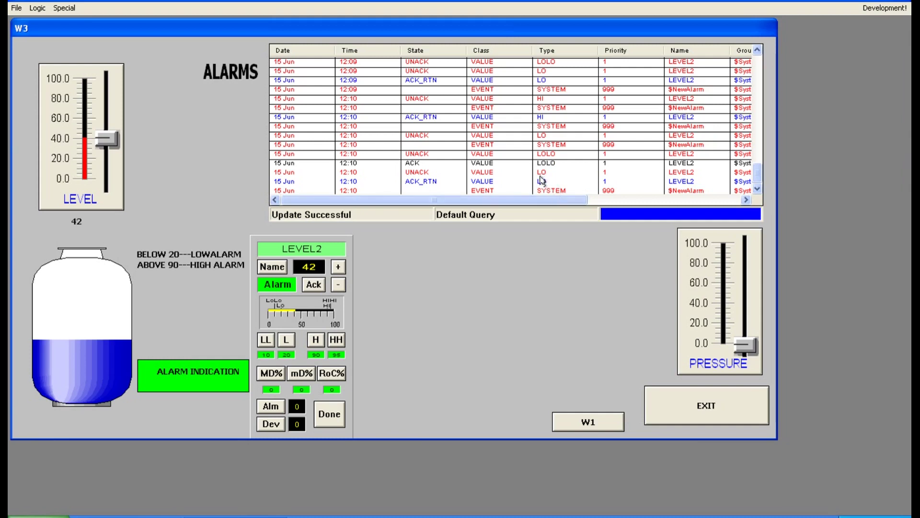
- Raise LEVEL to about 95, acknowledge the HiHi alarm, and examine the newest history entries, selecting an unacknowledged LO record
{"action": "left_click_drag", "start_coordinate": [102, 139], "coordinate": [96, 74]}
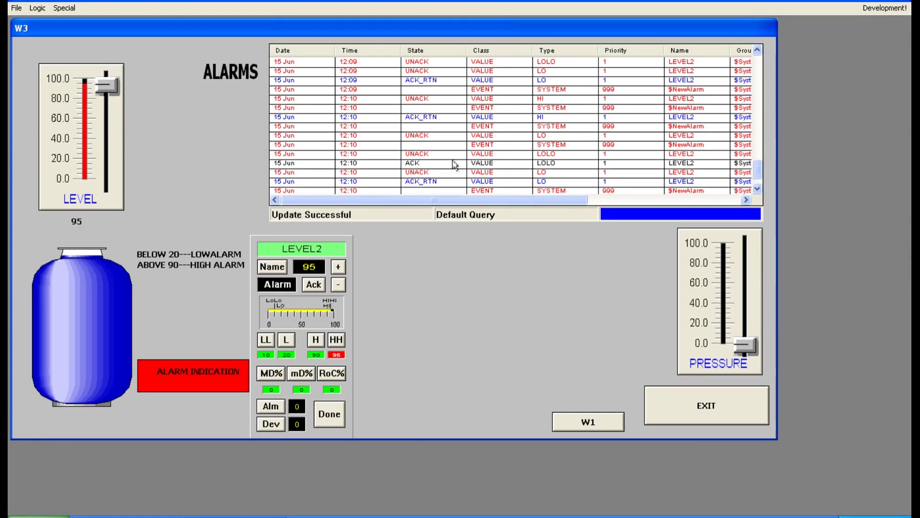
{"action": "left_click", "coordinate": [756, 188]}
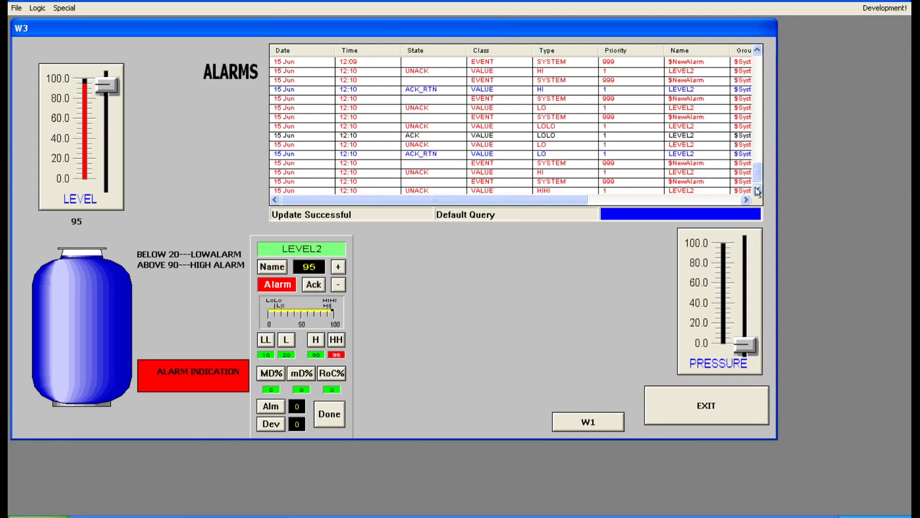
{"action": "left_click", "coordinate": [757, 192]}
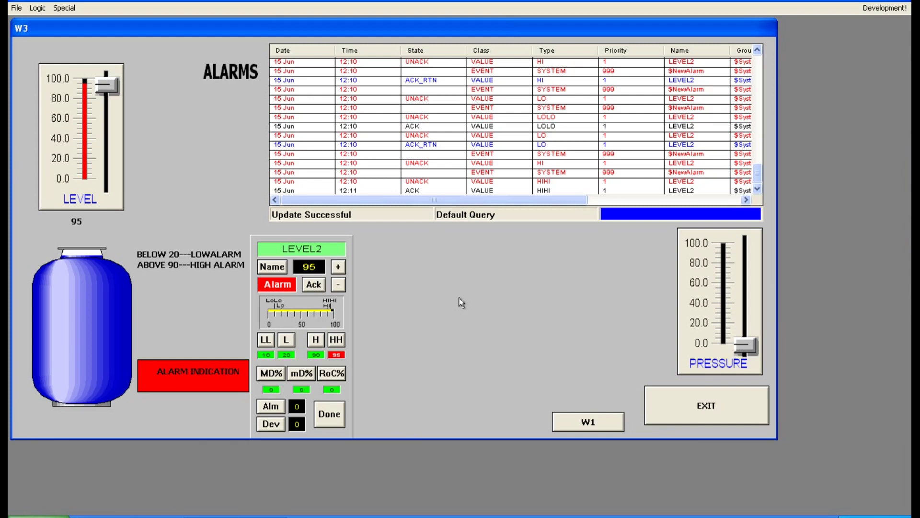
{"action": "left_click", "coordinate": [484, 136]}
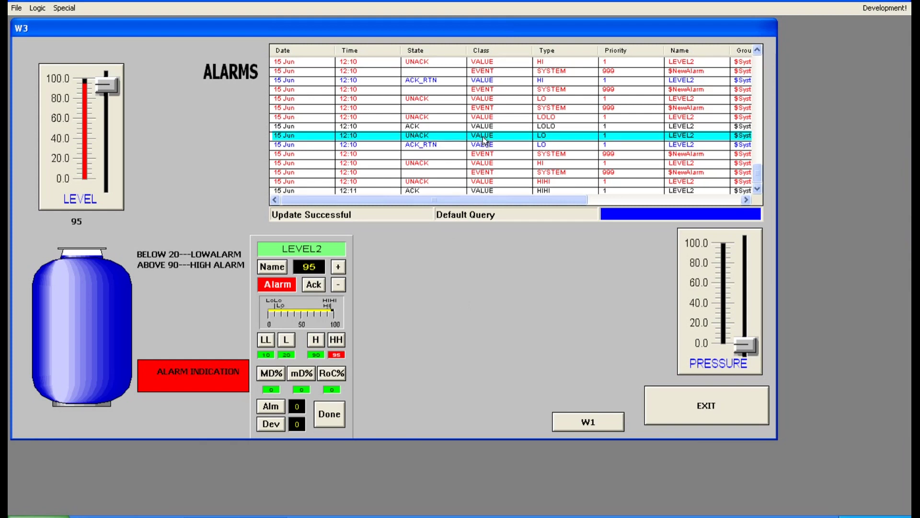